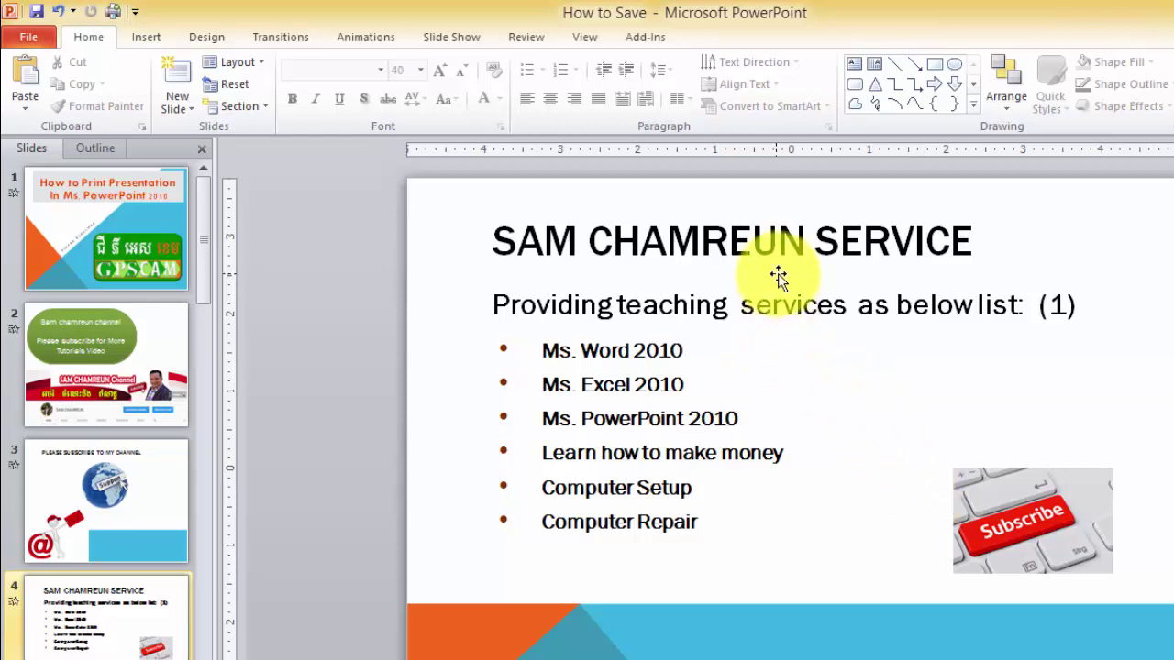
# Apply an orange shadowed WordArt style to the title 'SAM CHAMREUN Service'
pyautogui.click(714, 243)
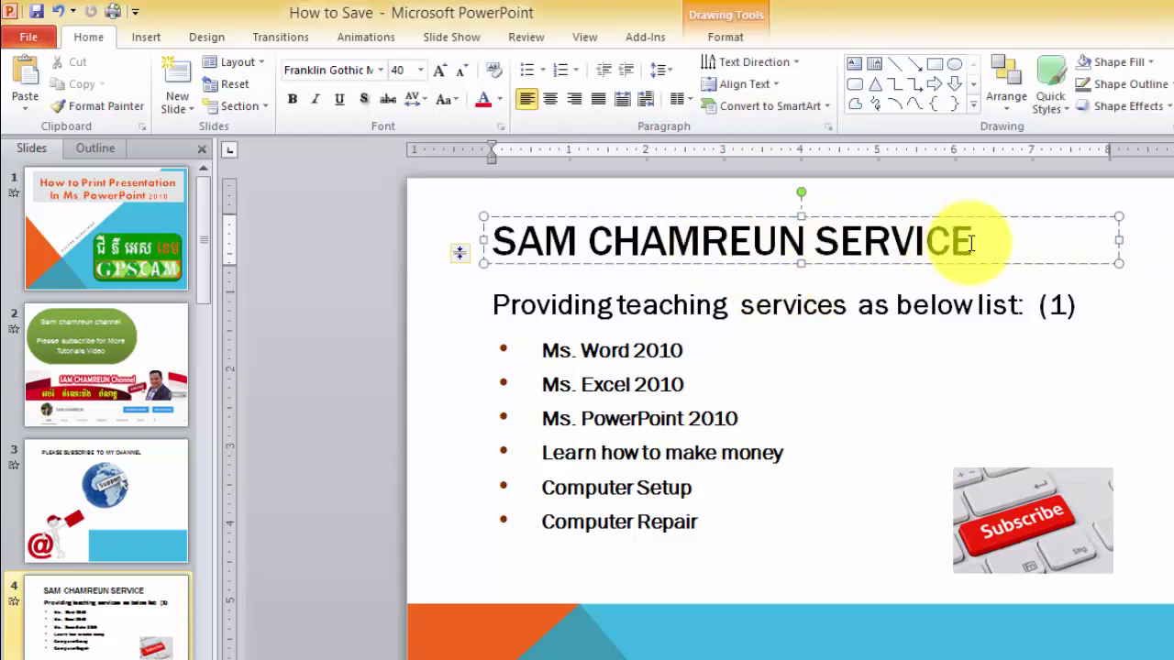
pyautogui.moveTo(973, 242); pyautogui.dragTo(491, 240)
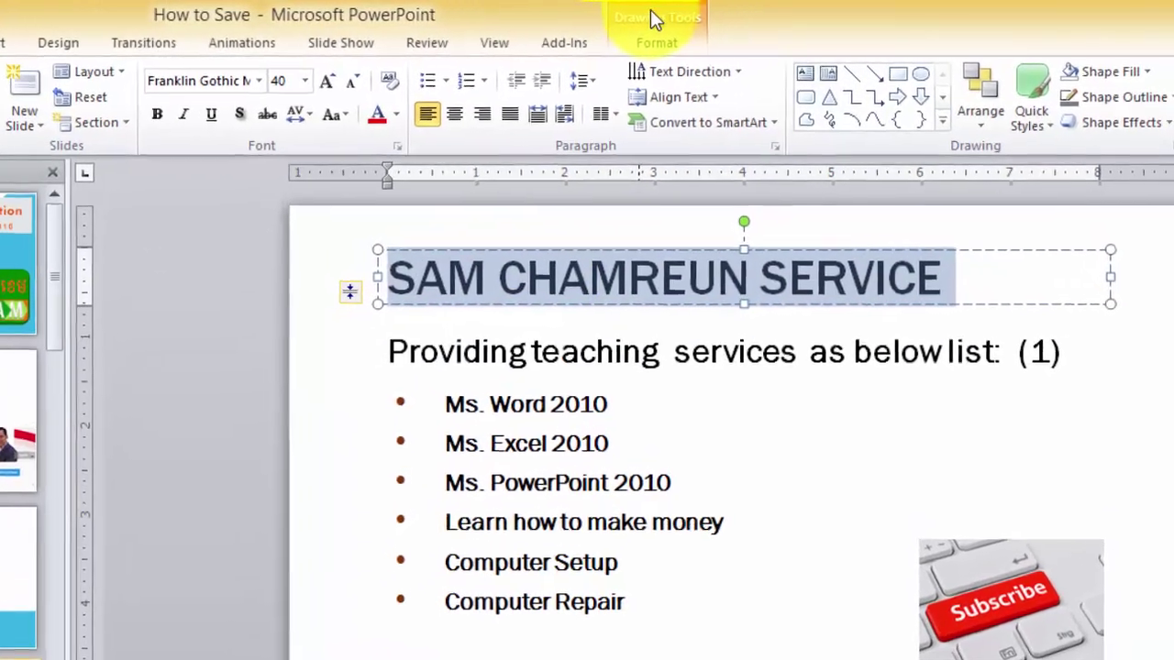
pyautogui.click(698, 20)
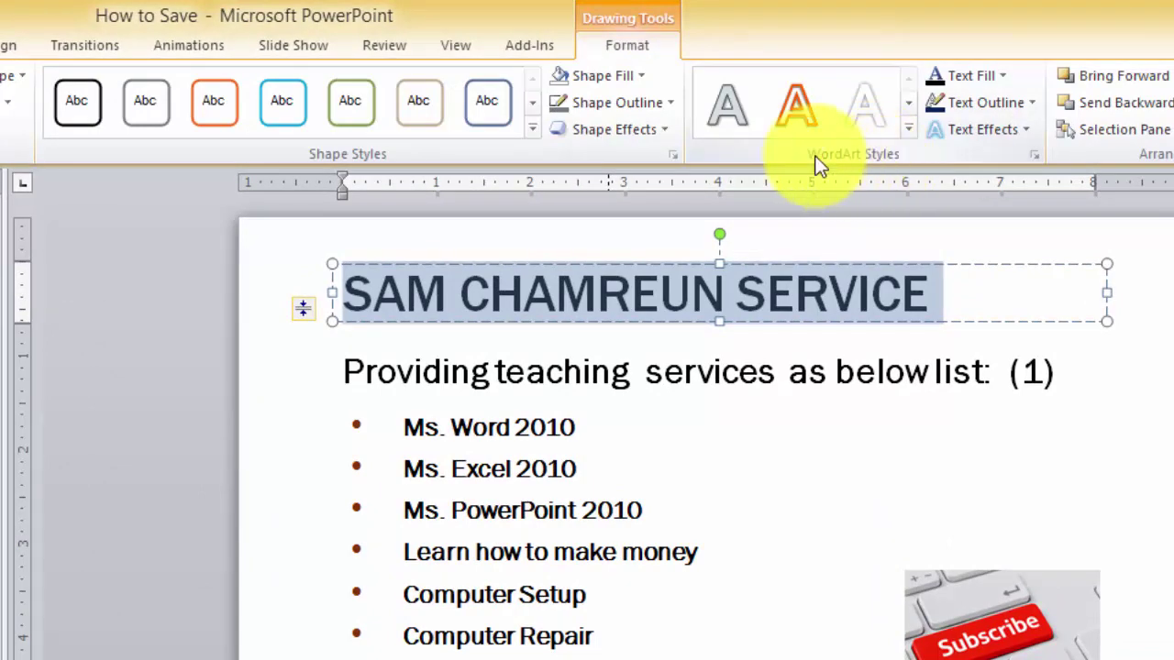
pyautogui.click(909, 129)
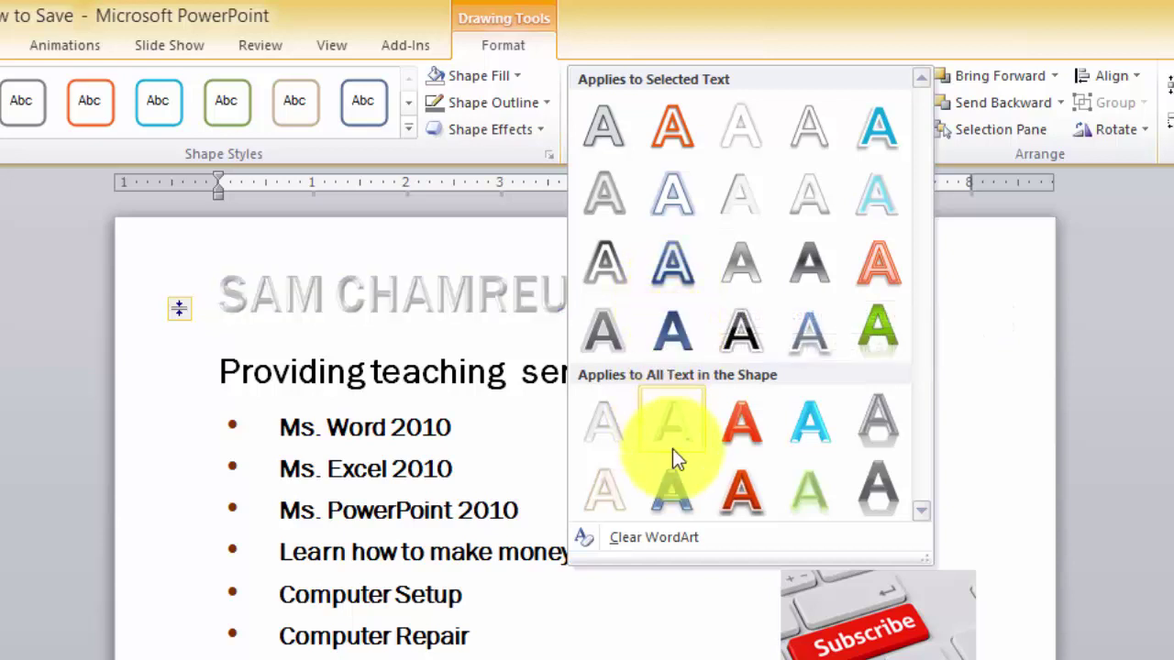
pyautogui.click(735, 489)
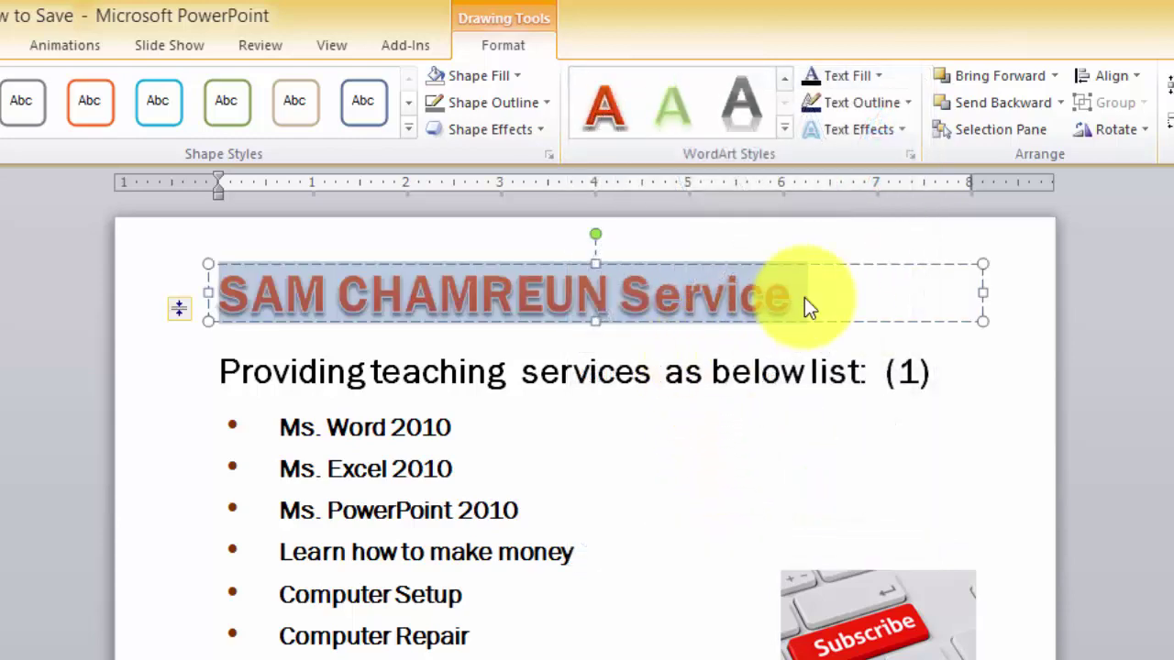
pyautogui.click(804, 299)
pyautogui.moveTo(805, 299); pyautogui.dragTo(323, 306)
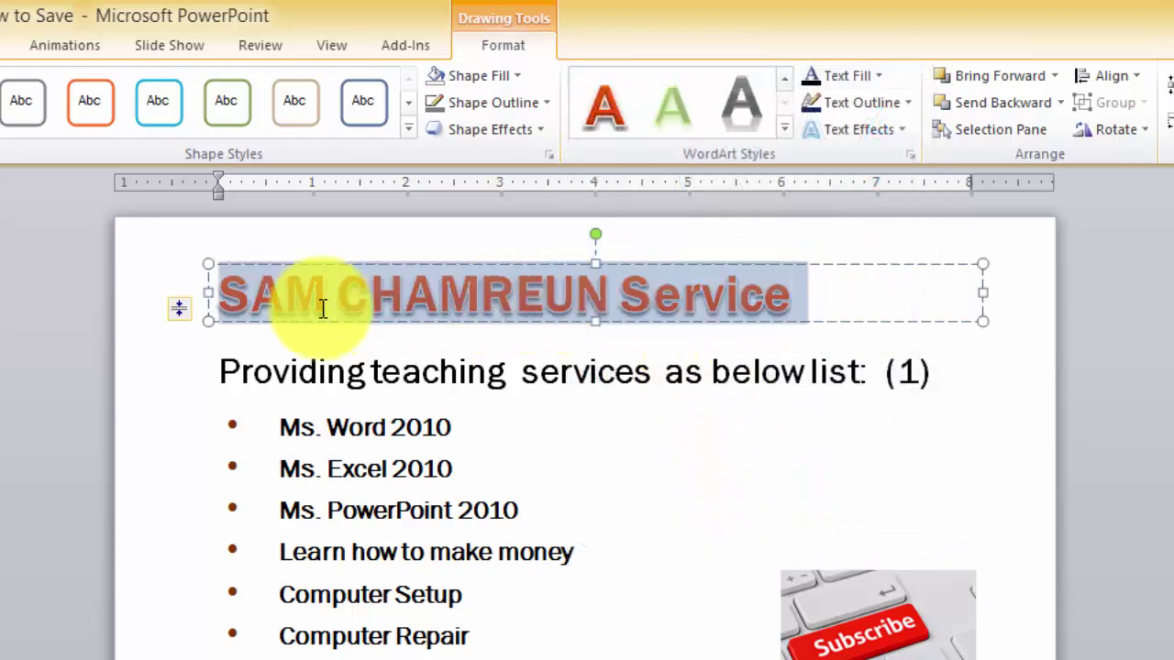
pyautogui.click(878, 76)
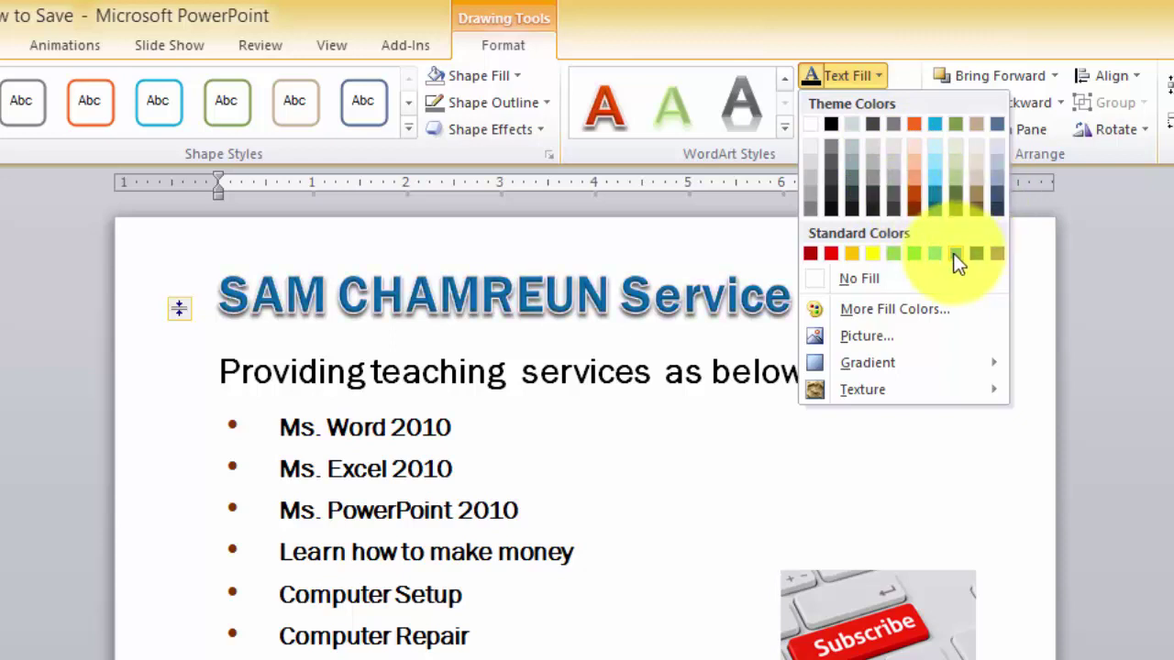
# Change the title's text fill to red from the Standard Colors
pyautogui.press('Escape')
pyautogui.click(876, 77)
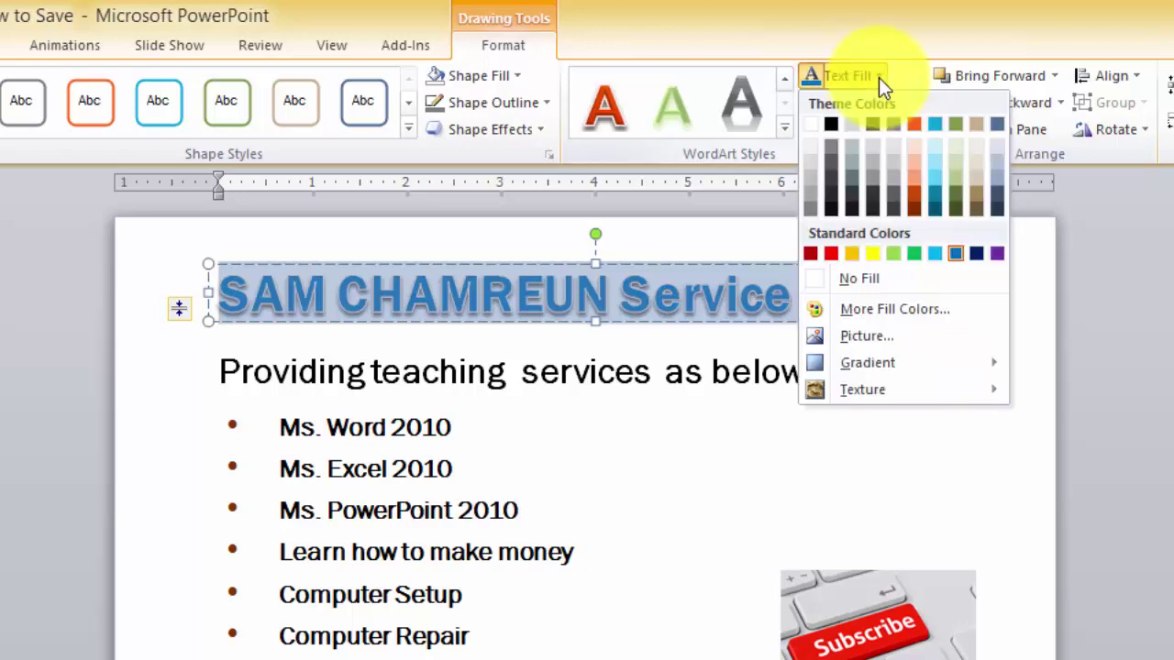
pyautogui.click(831, 256)
pyautogui.click(848, 308)
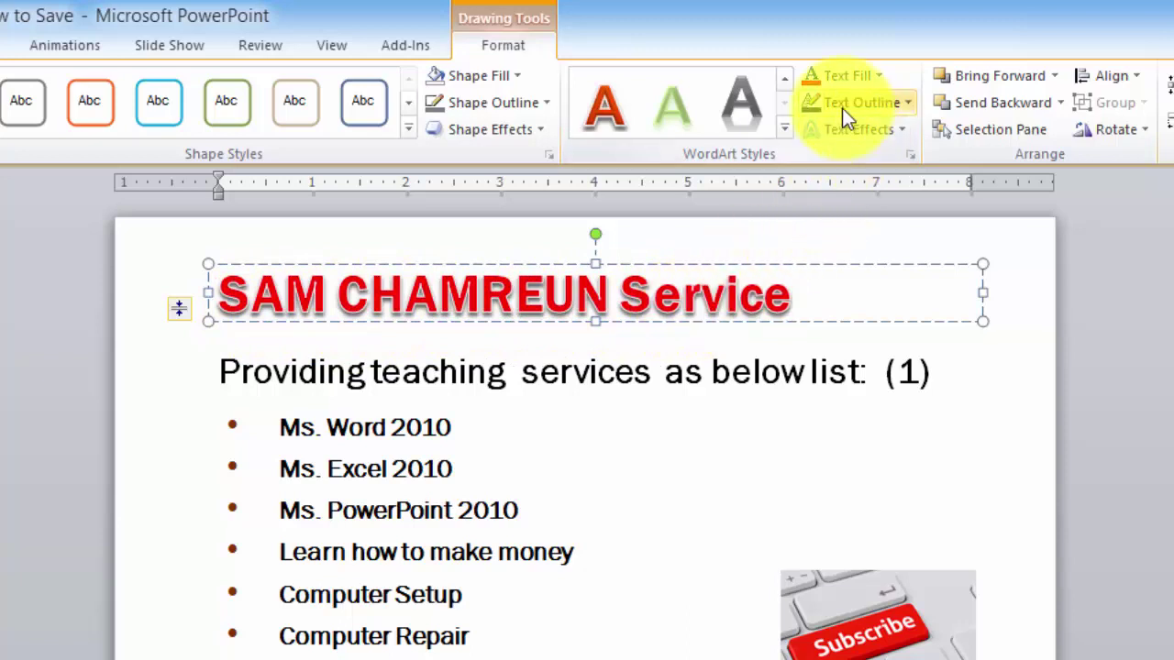
# Browse the title's text outline colours and open More Outline Colors
pyautogui.click(903, 103)
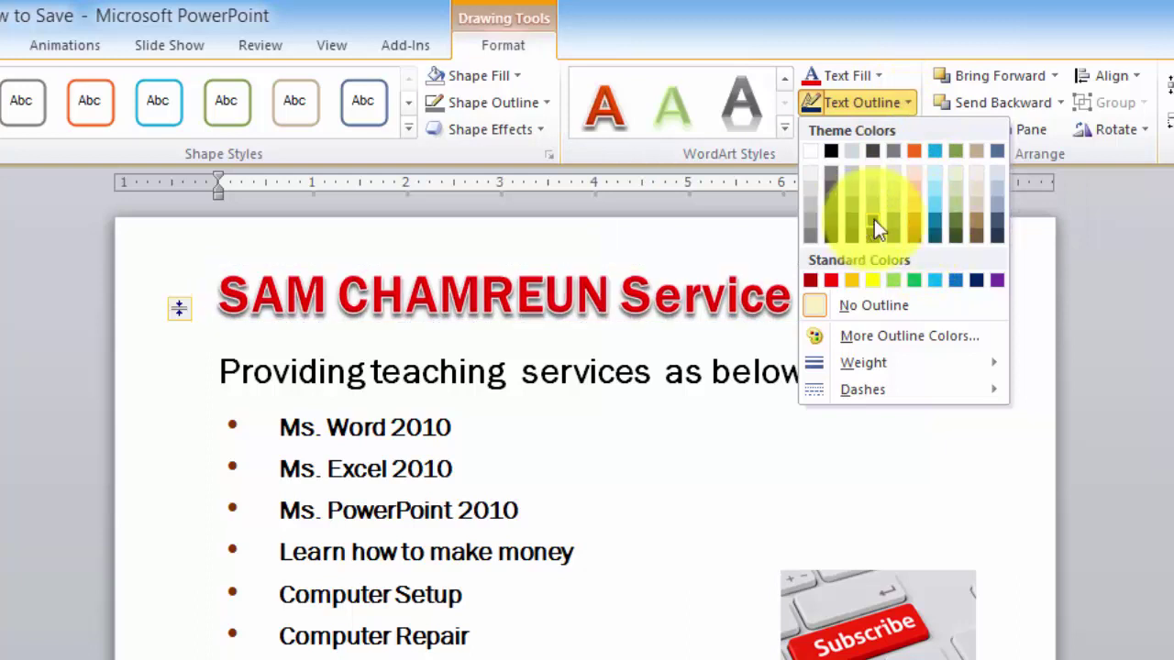
pyautogui.click(937, 224)
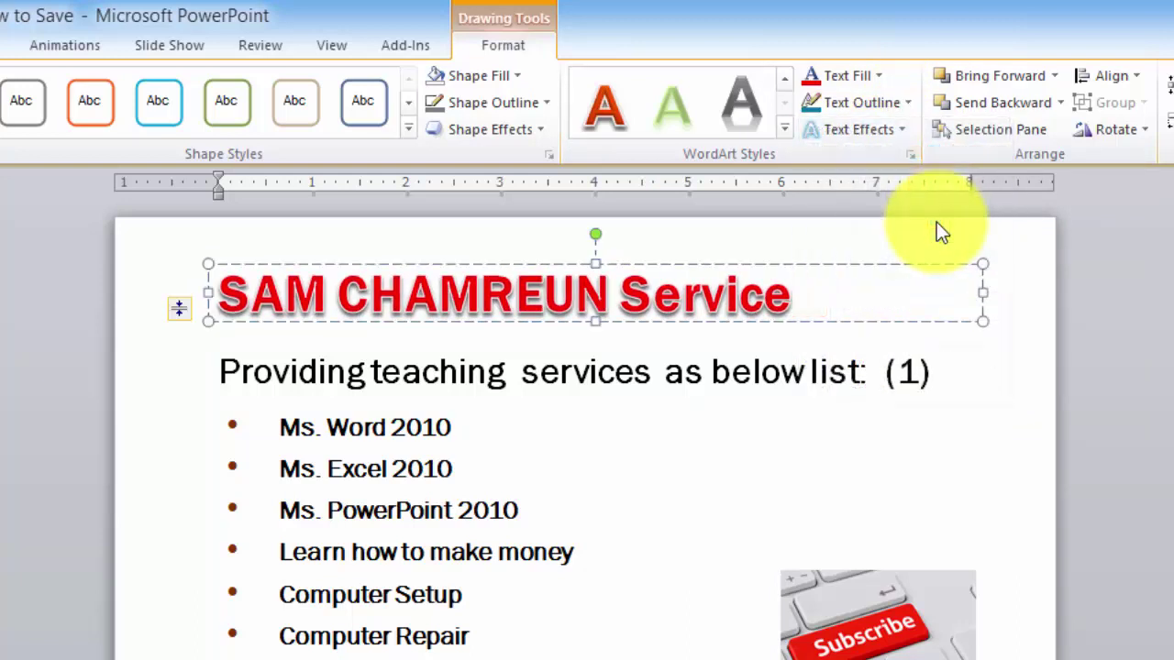
pyautogui.click(904, 102)
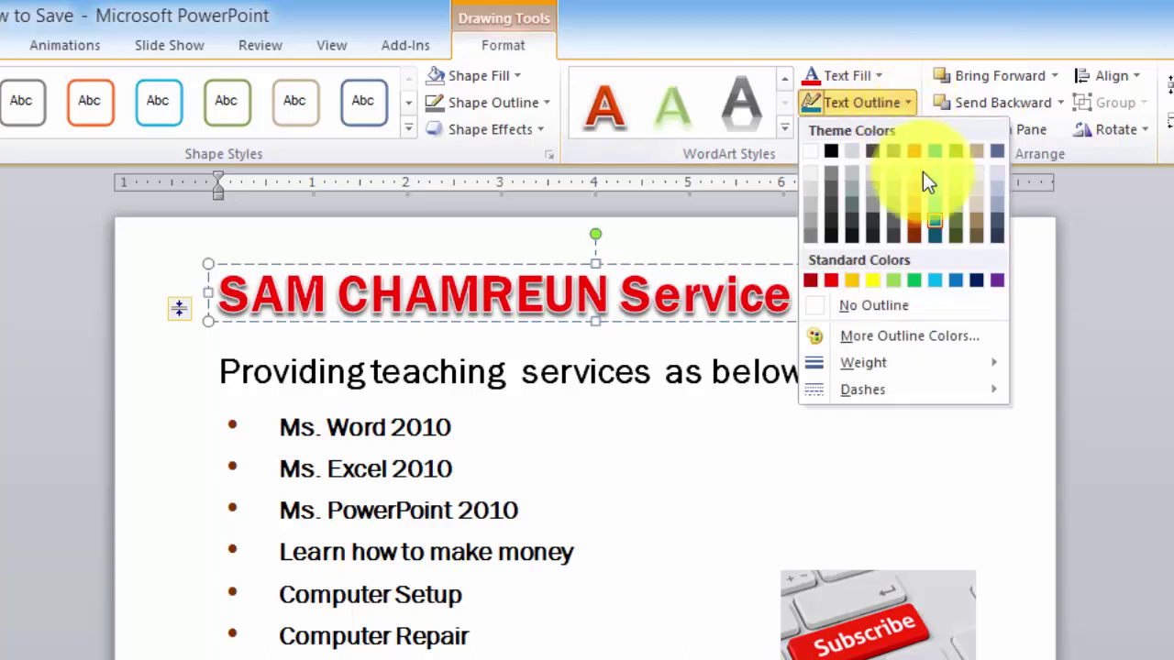
pyautogui.click(997, 234)
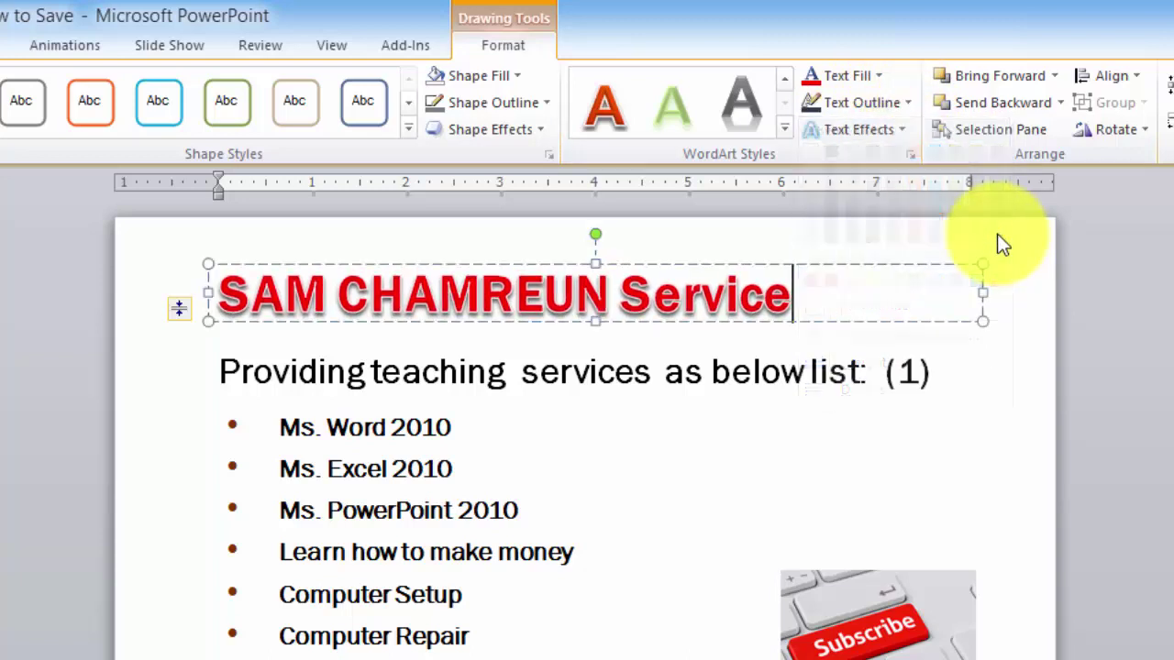
pyautogui.click(906, 103)
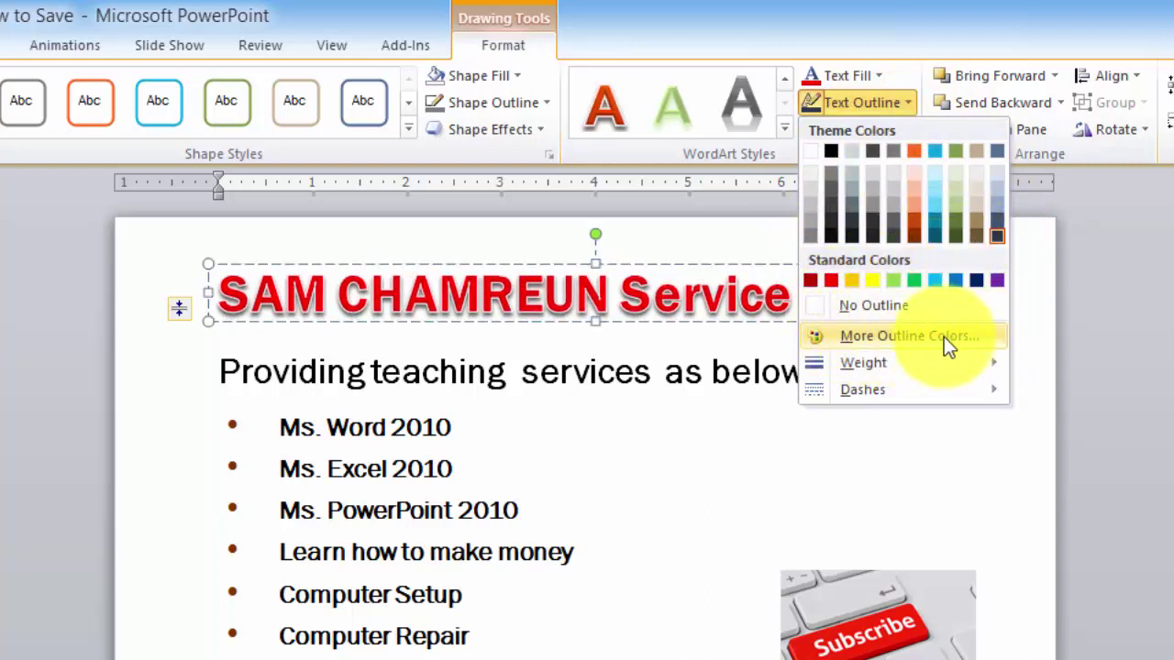
pyautogui.click(898, 336)
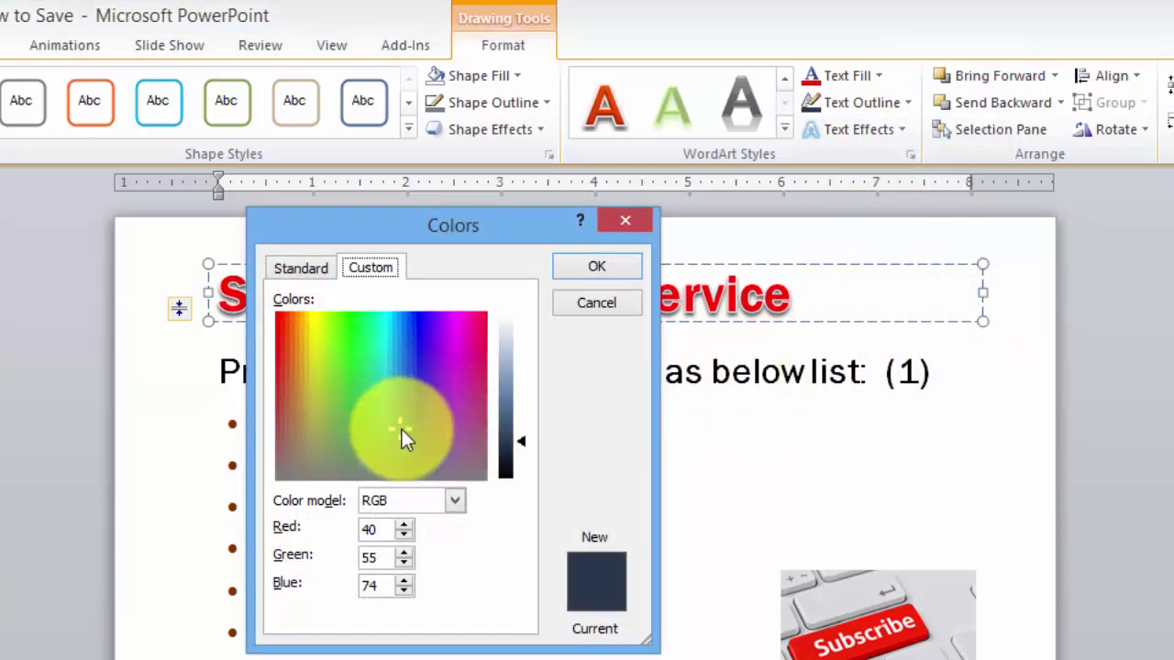
# Mix a custom outline colour of RGB 27, 87, 63 and confirm it
pyautogui.moveTo(371, 427); pyautogui.dragTo(322, 420)
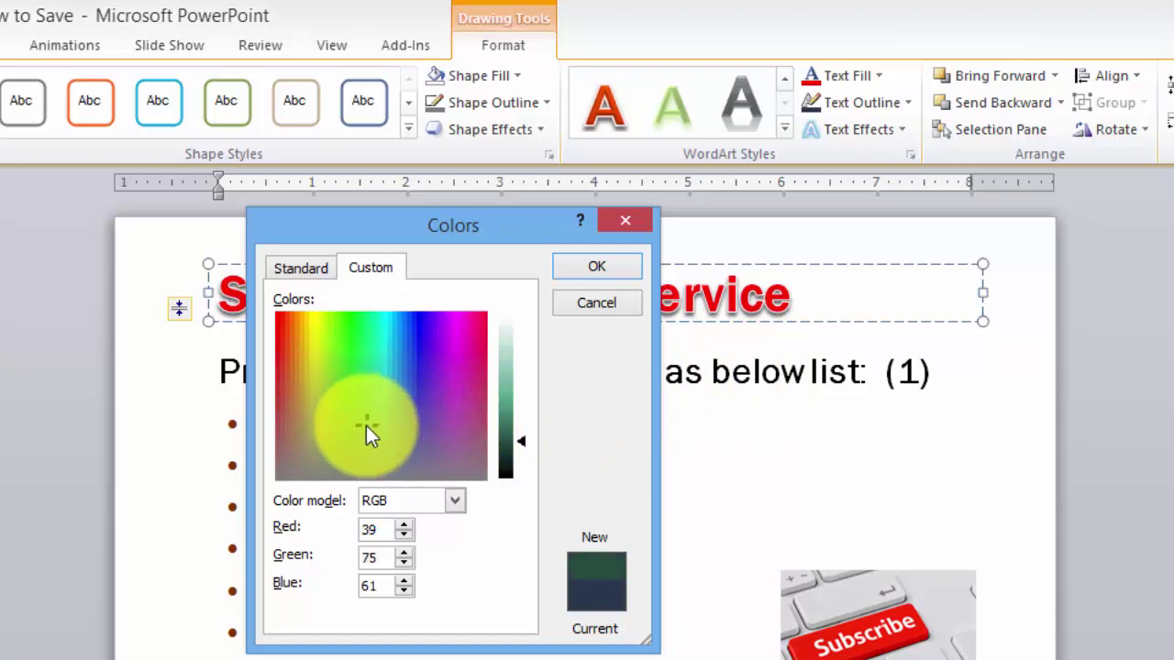
pyautogui.click(409, 418)
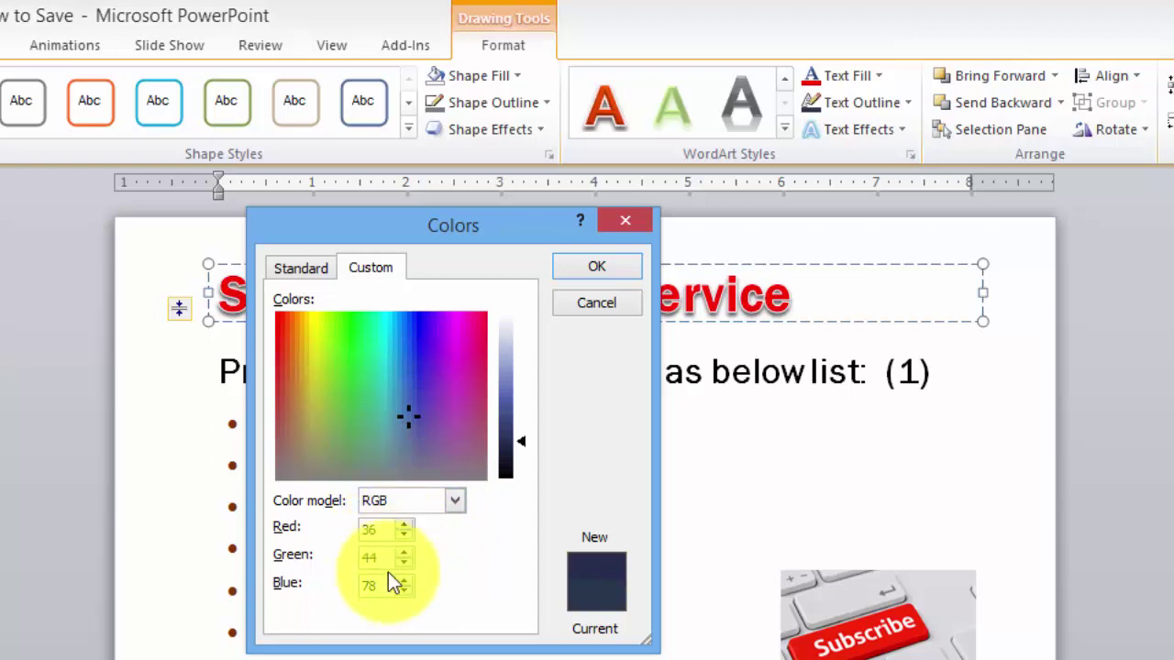
pyautogui.moveTo(405, 396); pyautogui.dragTo(376, 396)
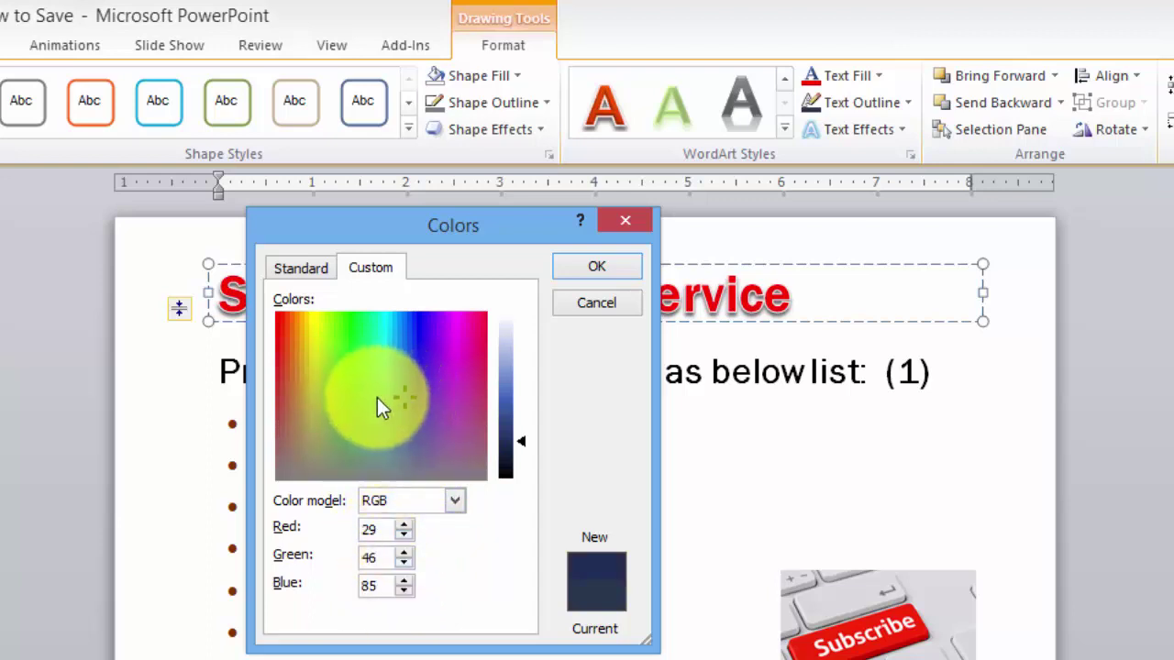
pyautogui.click(336, 390)
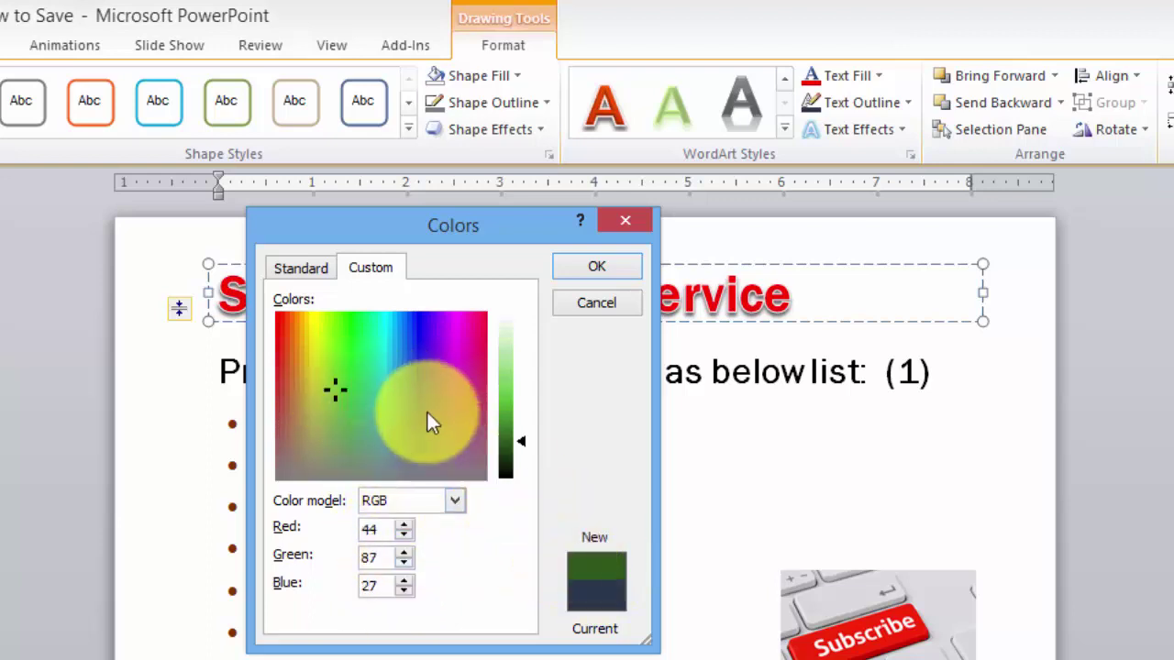
pyautogui.click(344, 341)
pyautogui.click(313, 376)
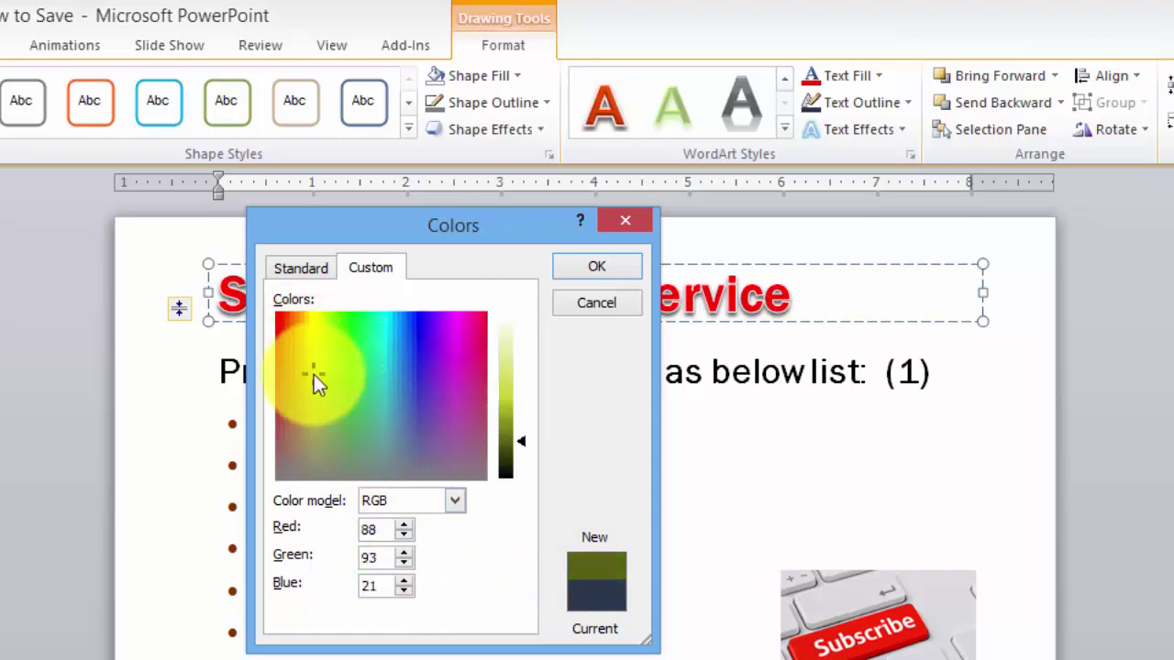
pyautogui.click(365, 391)
pyautogui.click(597, 266)
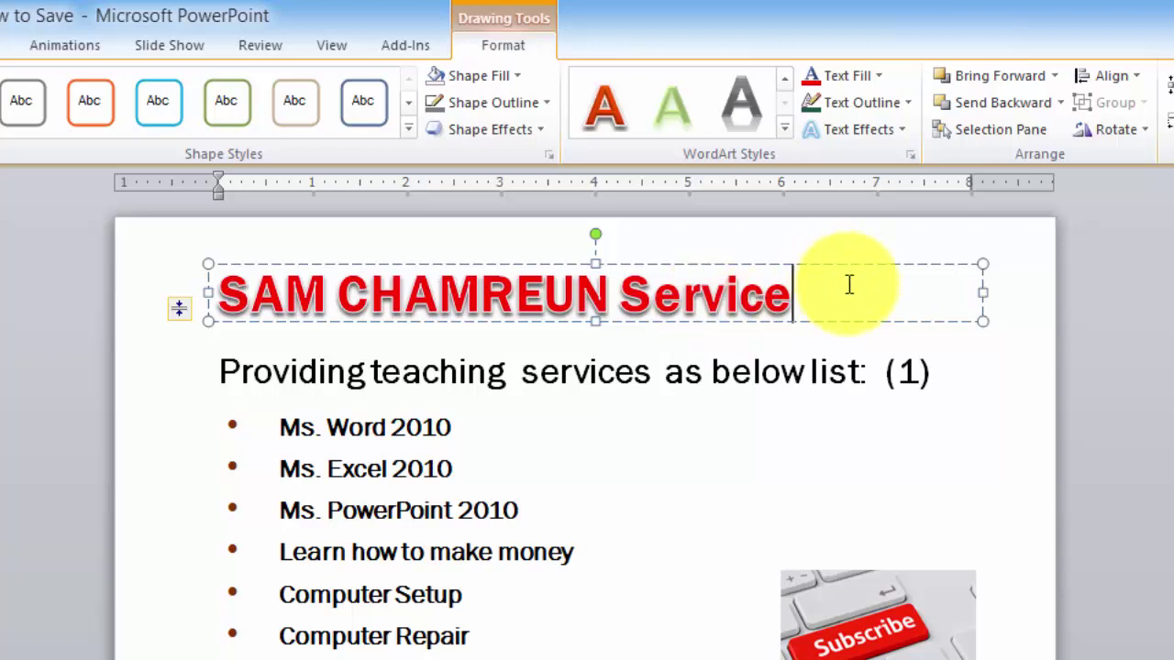
# Apply a Warp text transform from Text Effects to the red title
pyautogui.moveTo(790, 297); pyautogui.dragTo(334, 301)
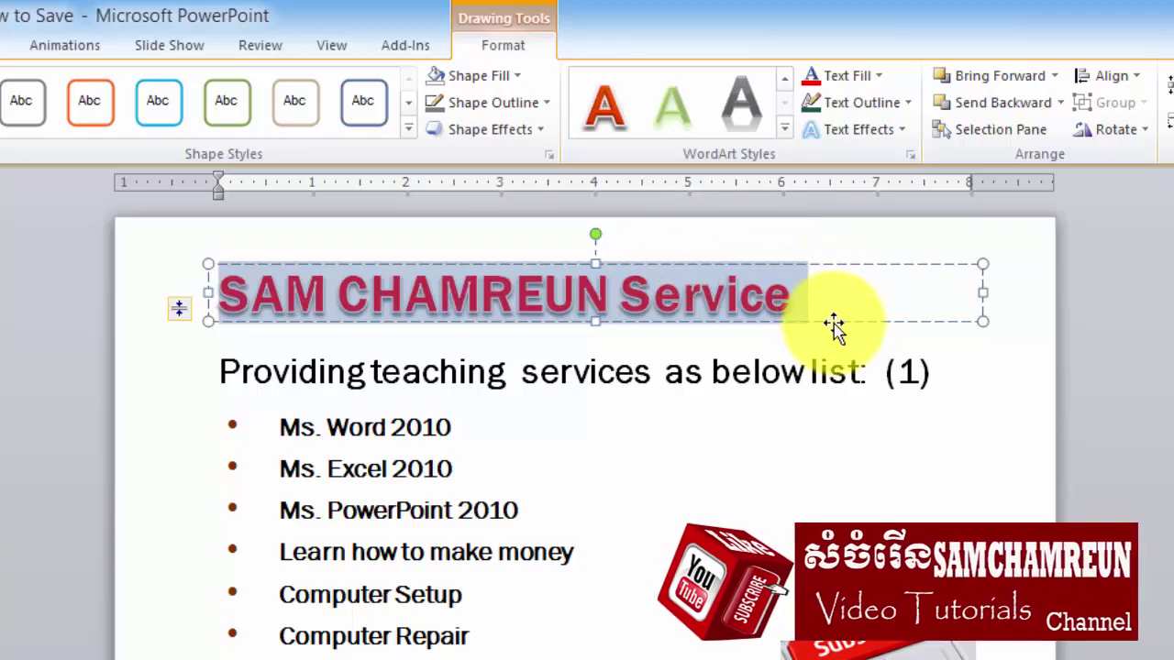
pyautogui.click(833, 326)
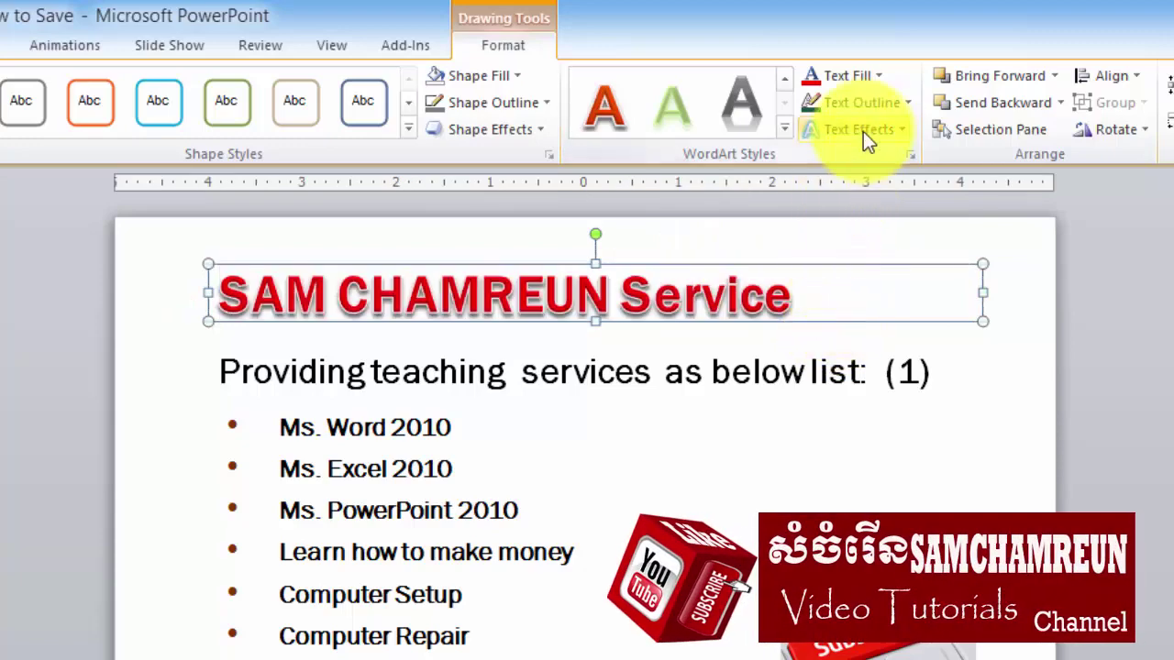
pyautogui.click(892, 131)
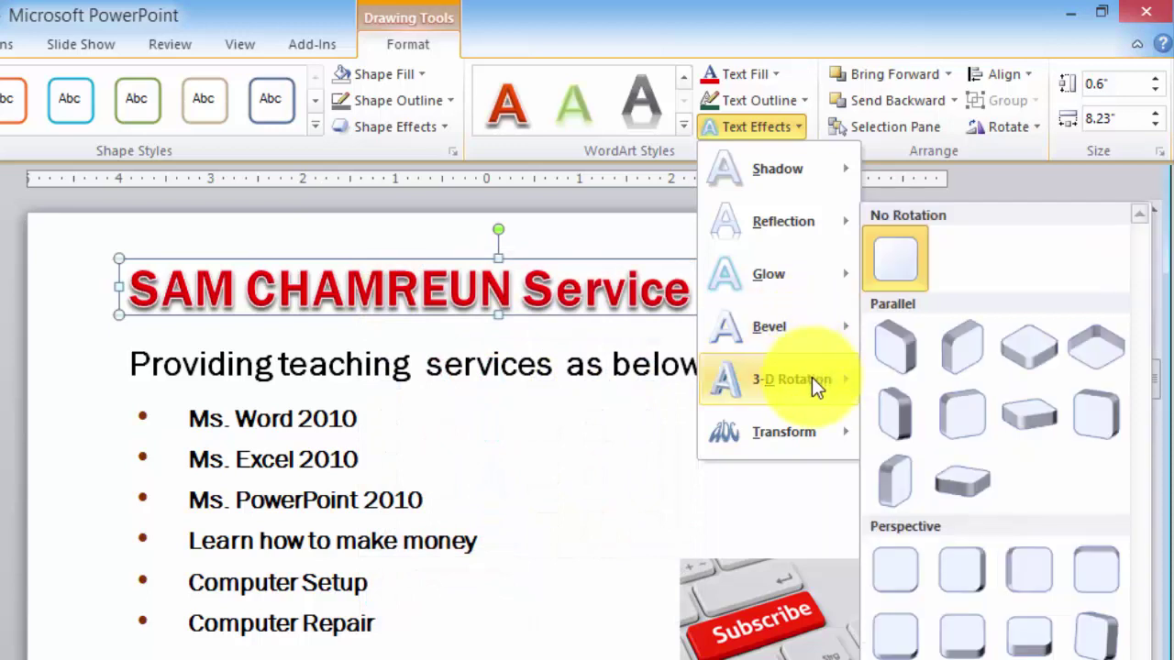
pyautogui.moveTo(861, 340)
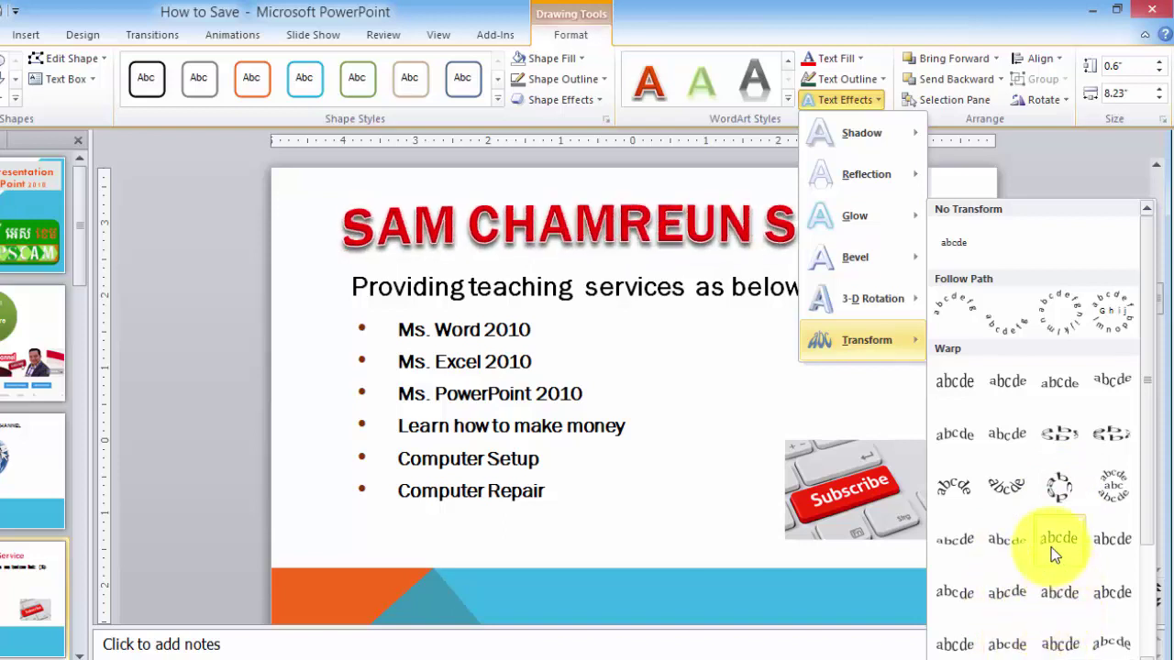
pyautogui.click(1065, 594)
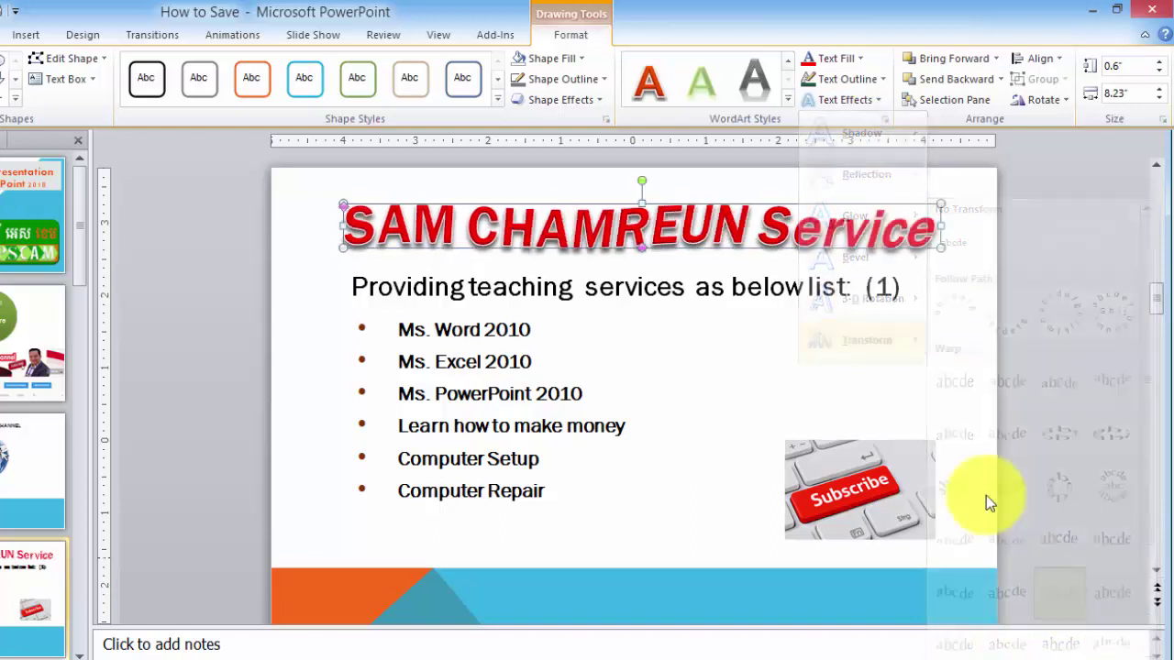
pyautogui.click(702, 334)
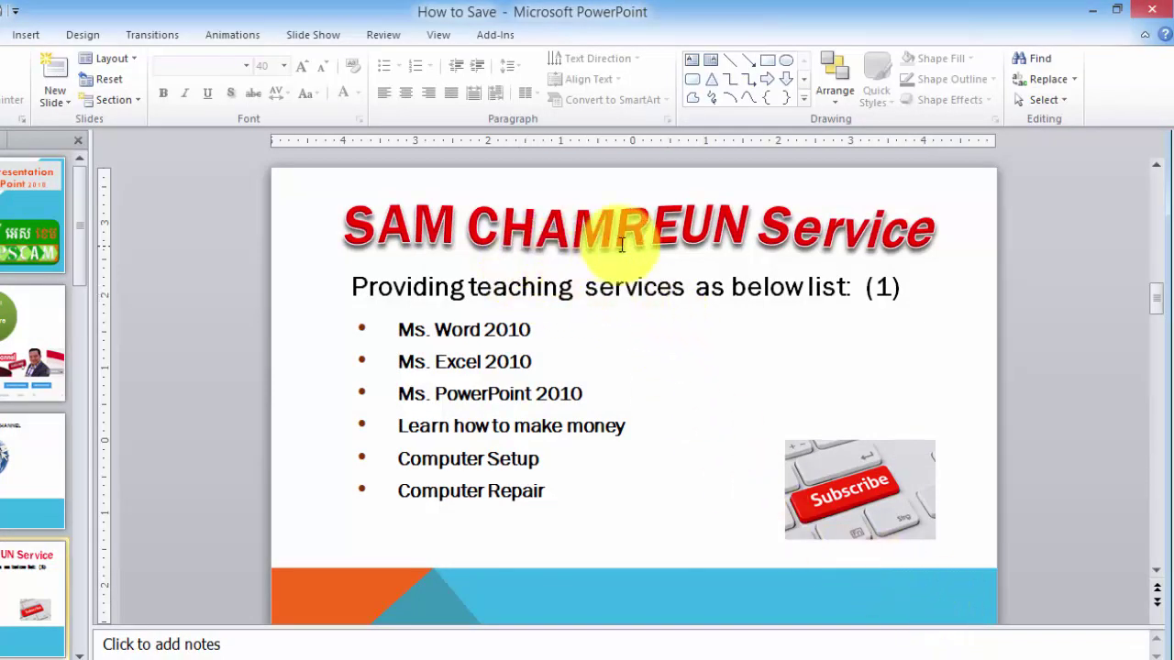
# Select the whole red WordArt title box and bring up its Drawing Tools Format options
pyautogui.click(672, 243)
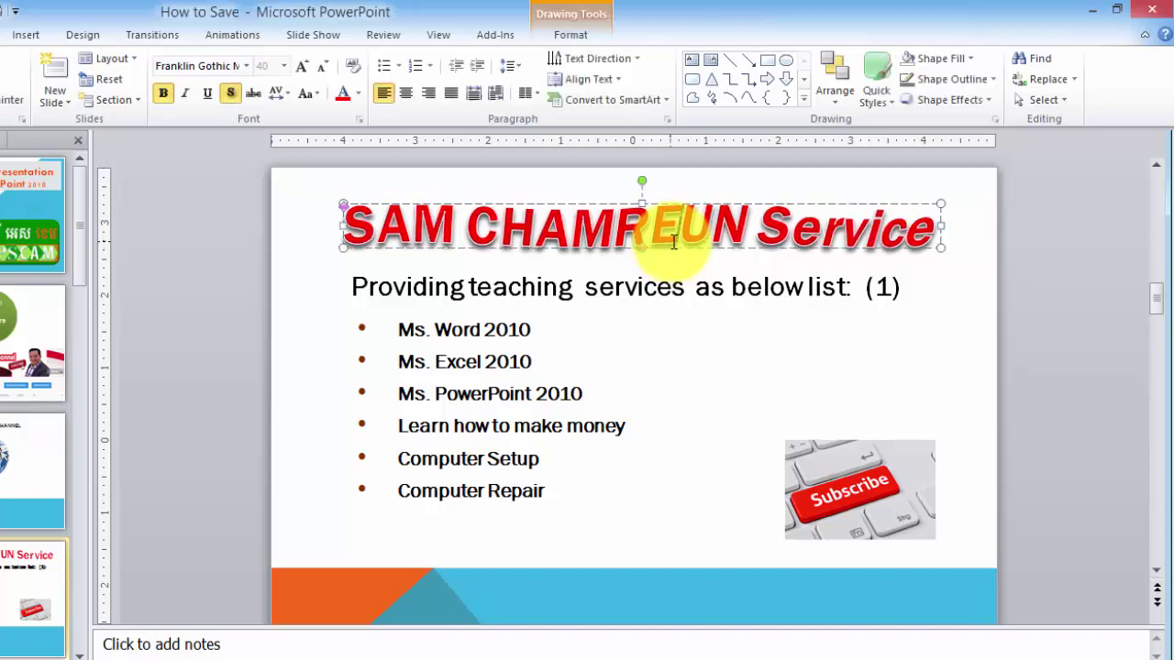
pyautogui.click(696, 205)
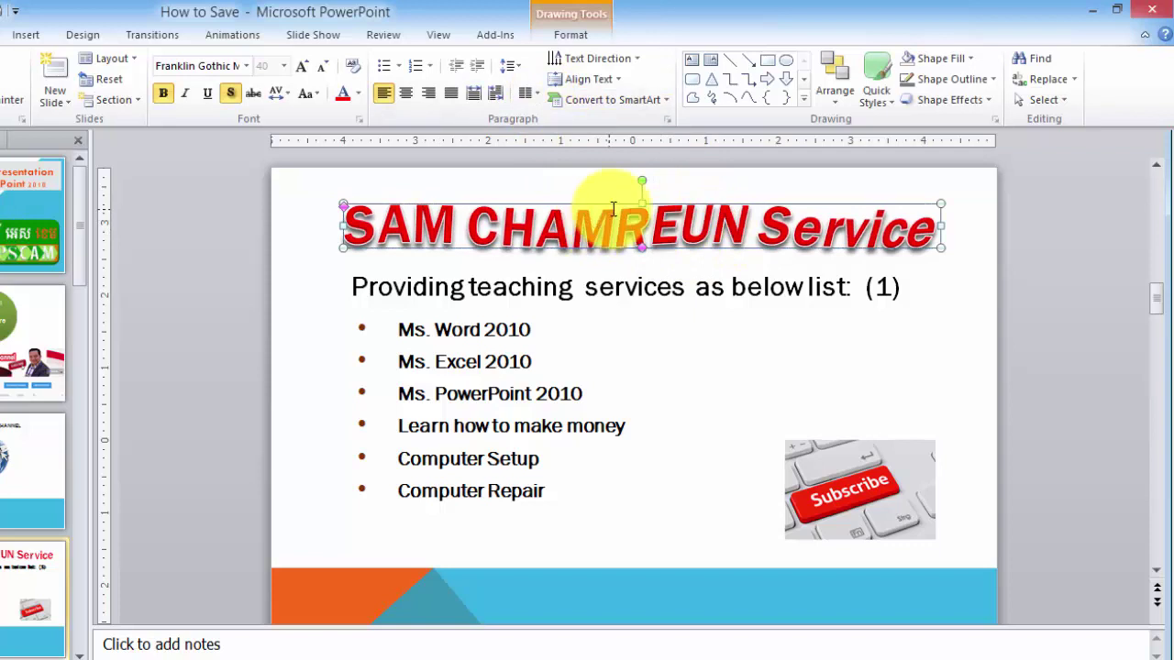
pyautogui.click(569, 27)
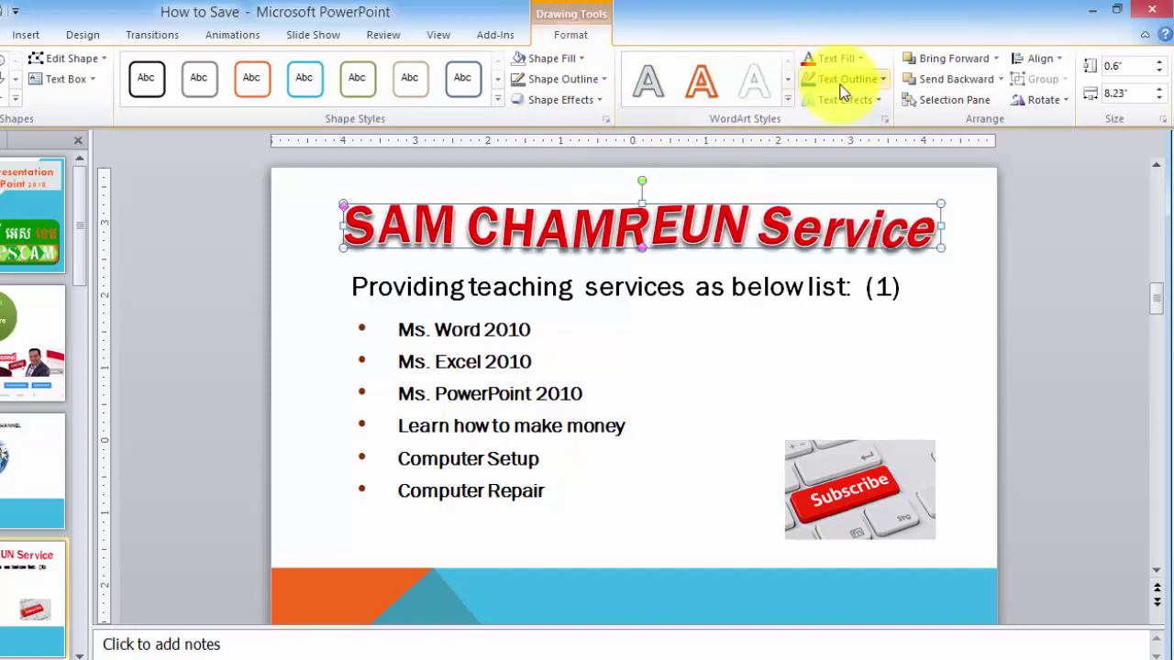
pyautogui.click(887, 120)
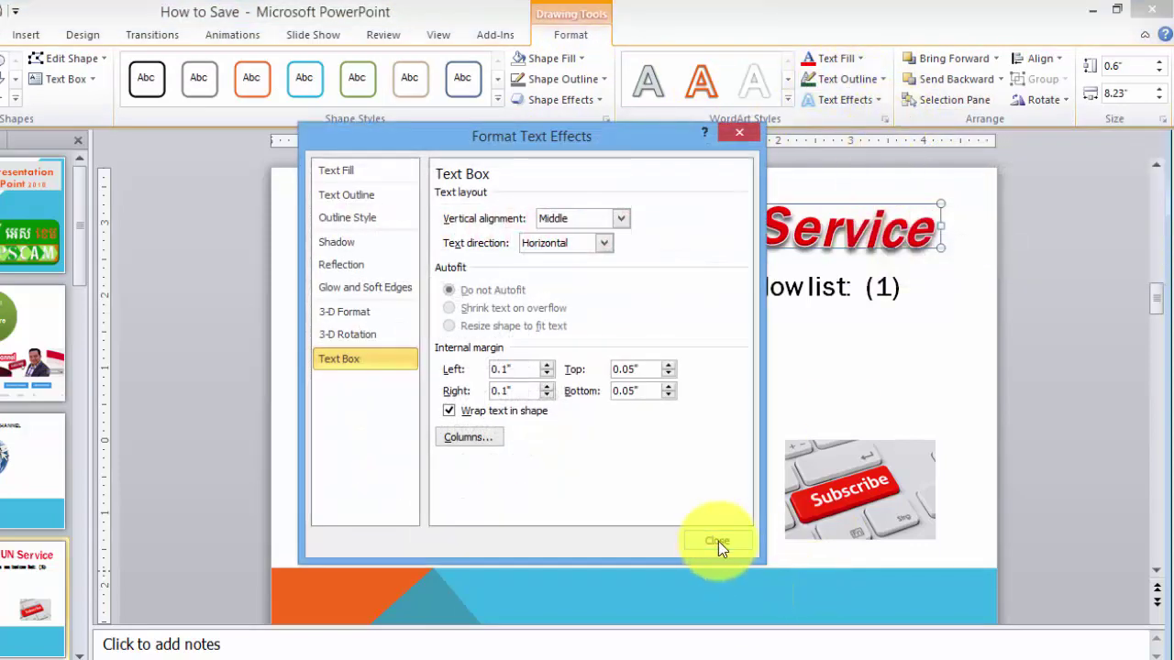
pyautogui.click(361, 338)
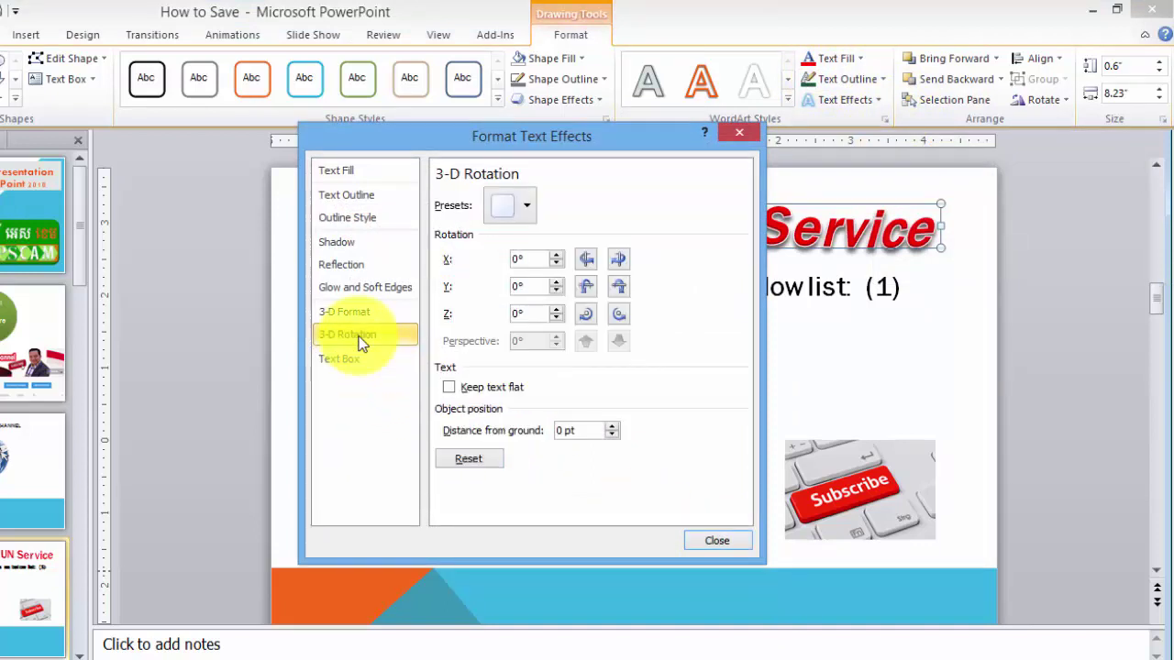
pyautogui.click(361, 316)
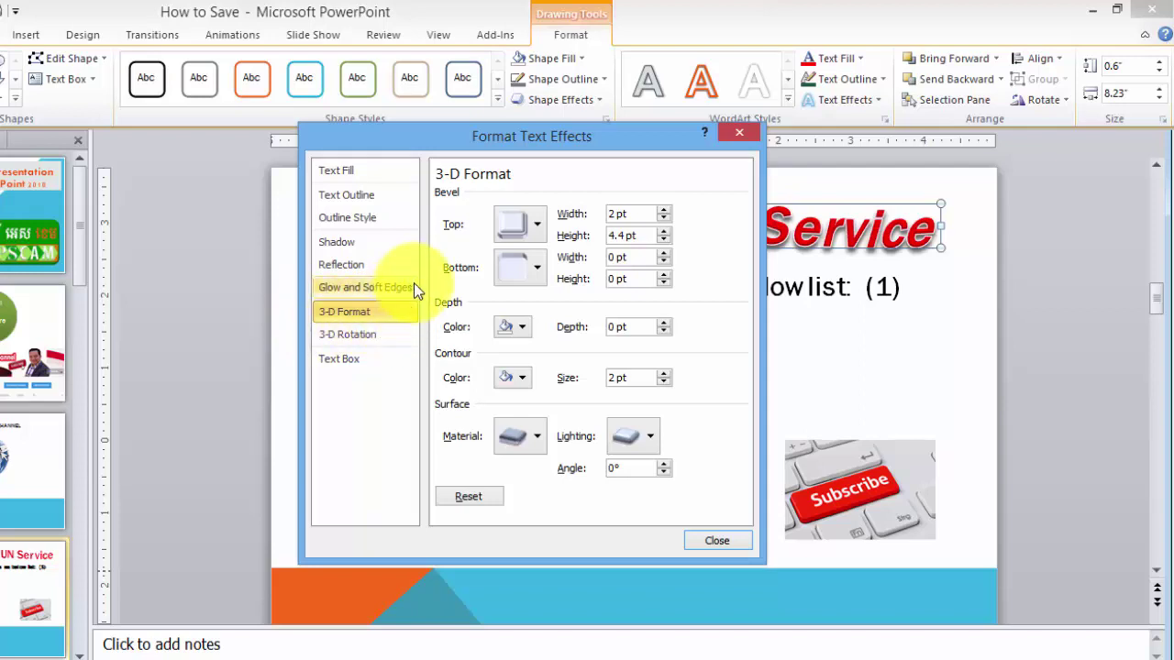
pyautogui.click(335, 171)
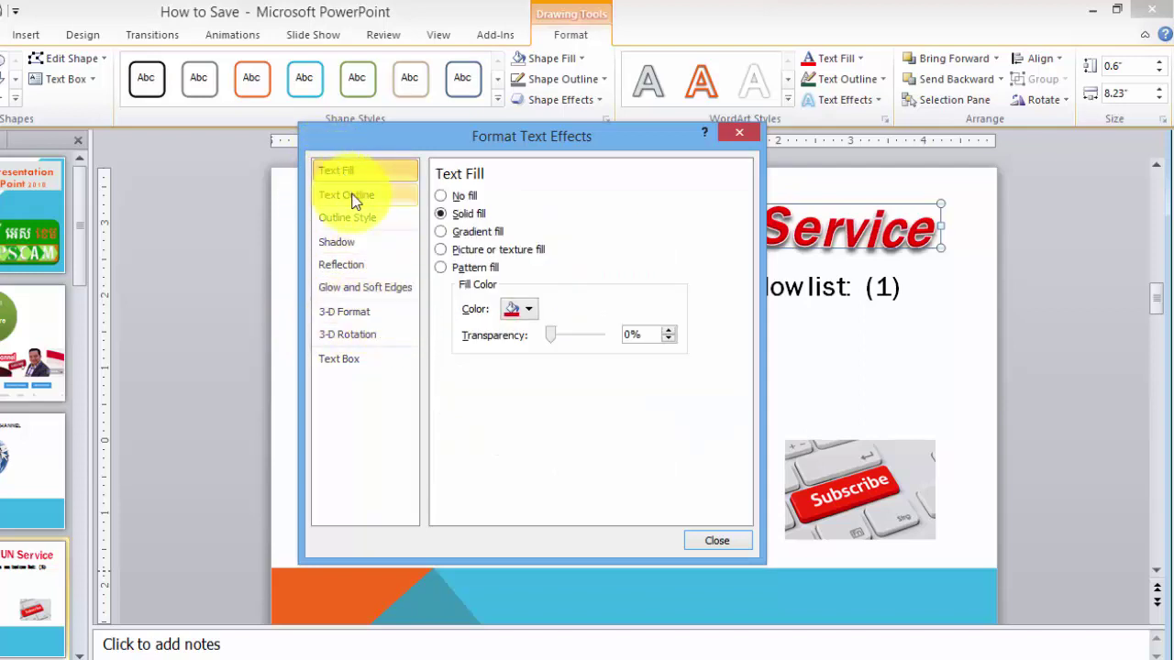
pyautogui.click(356, 196)
pyautogui.click(359, 218)
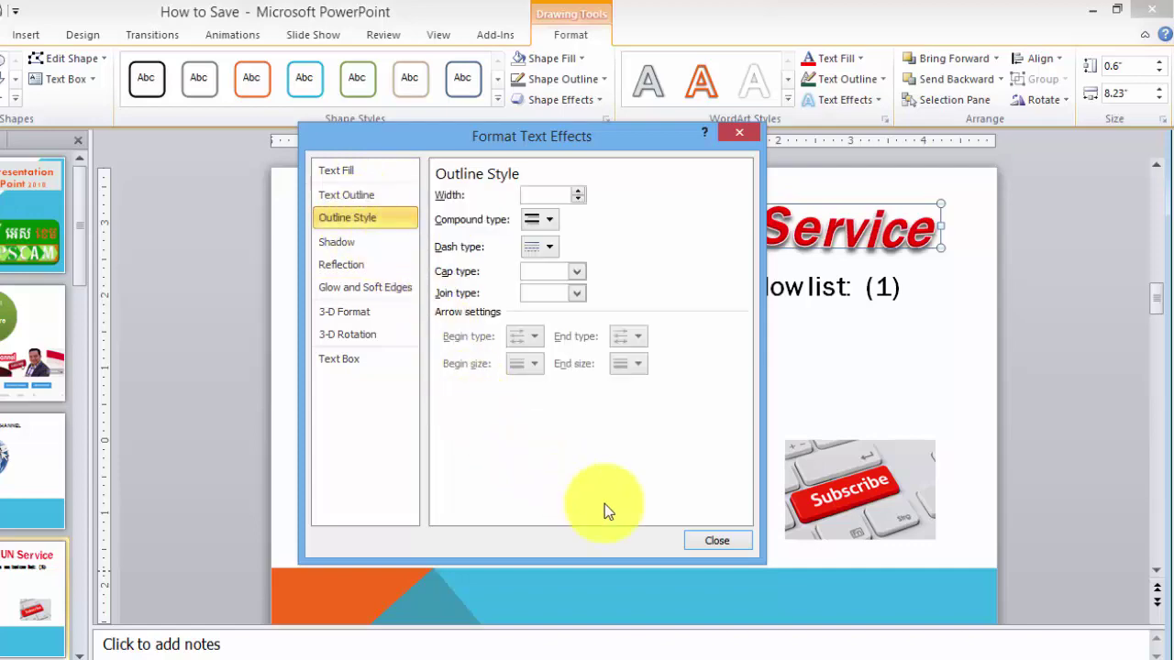
pyautogui.click(707, 543)
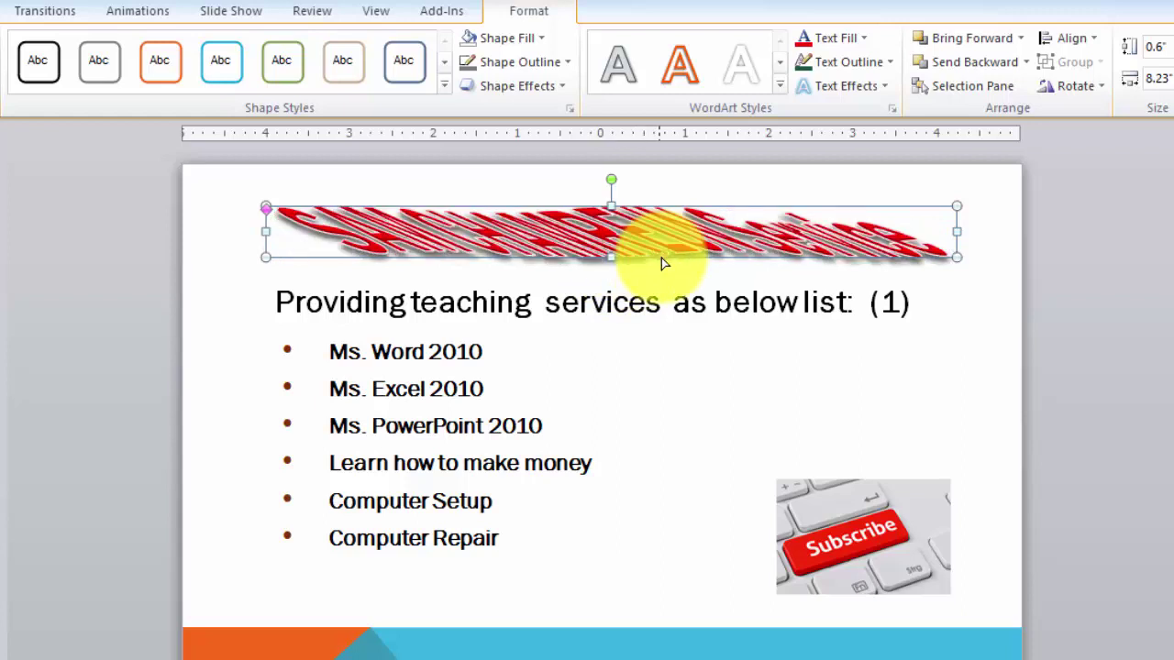
# Enlarge the title box, reshape its warp, and raise it above the subtitle
pyautogui.moveTo(664, 263); pyautogui.dragTo(638, 260)
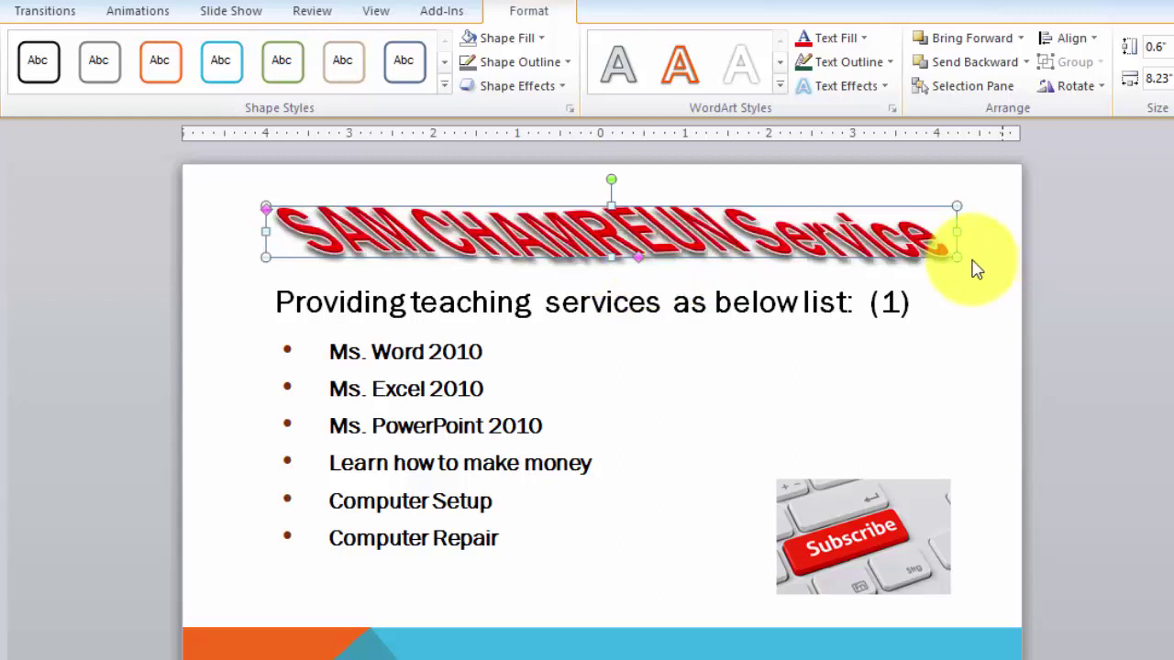
pyautogui.moveTo(956, 256); pyautogui.dragTo(973, 318)
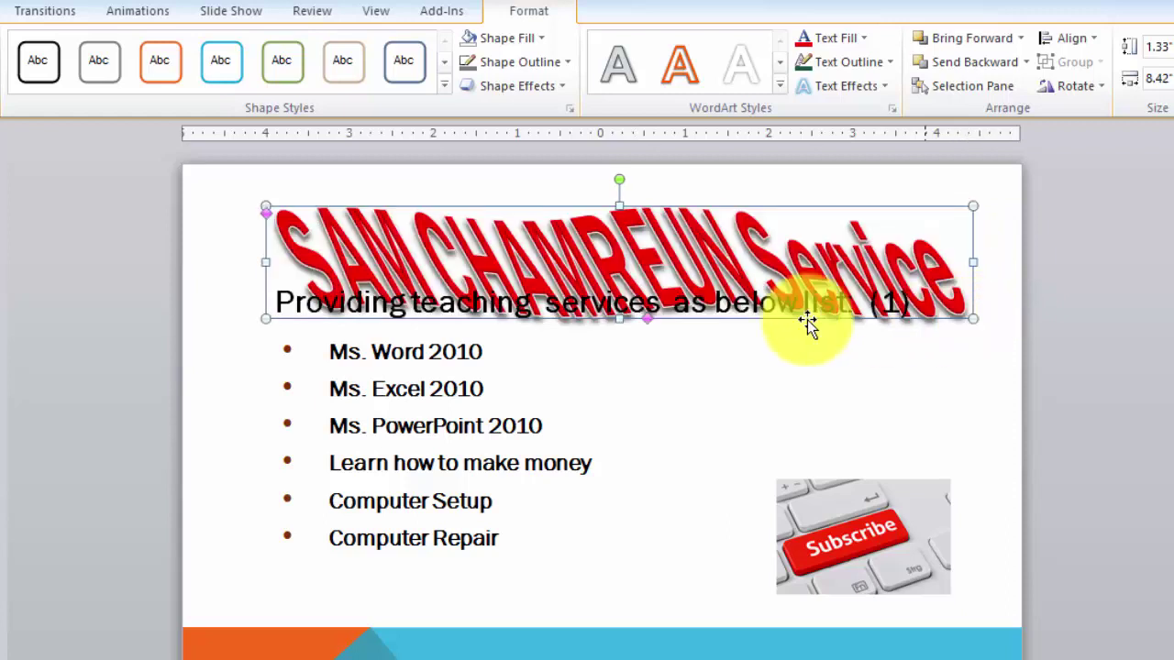
pyautogui.moveTo(645, 320)
pyautogui.mouseDown()
pyautogui.moveTo(578, 321)
pyautogui.moveTo(615, 323)
pyautogui.mouseUp()
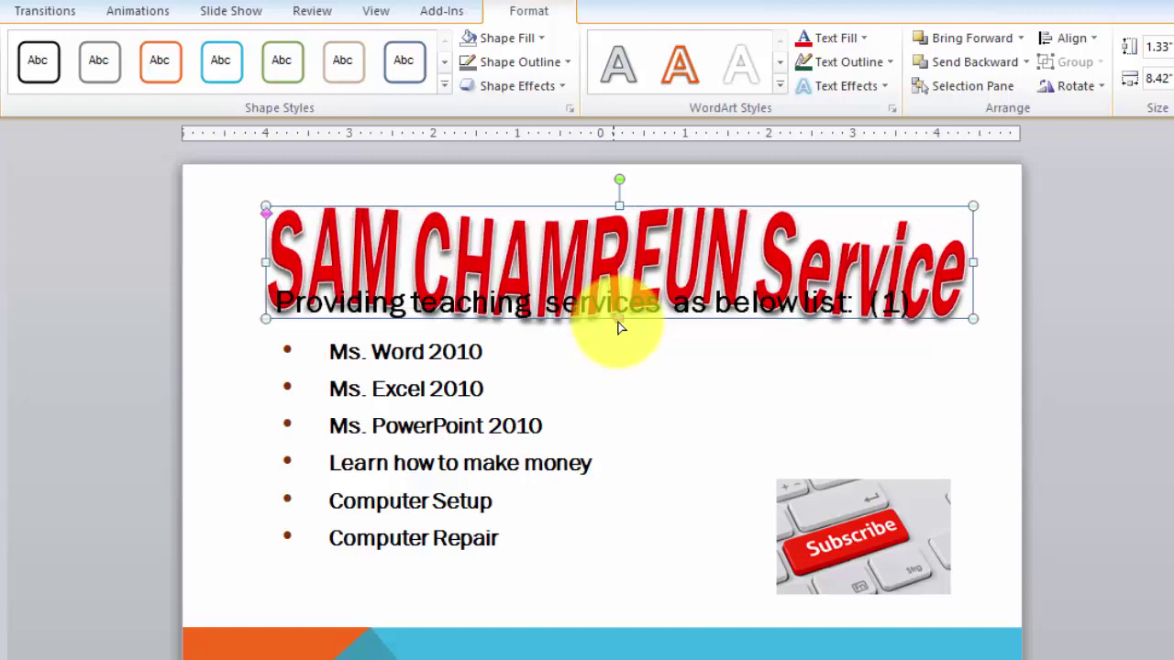
pyautogui.moveTo(647, 207); pyautogui.dragTo(644, 187)
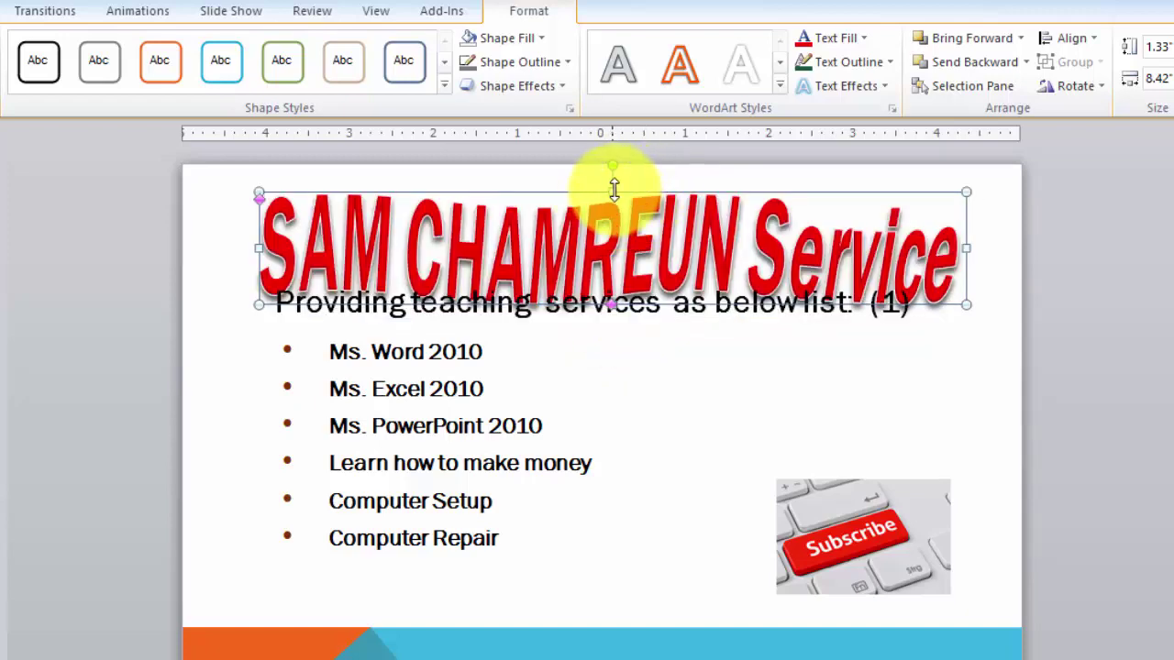
pyautogui.moveTo(614, 190)
pyautogui.mouseDown()
pyautogui.moveTo(613, 203)
pyautogui.moveTo(636, 185)
pyautogui.mouseUp()
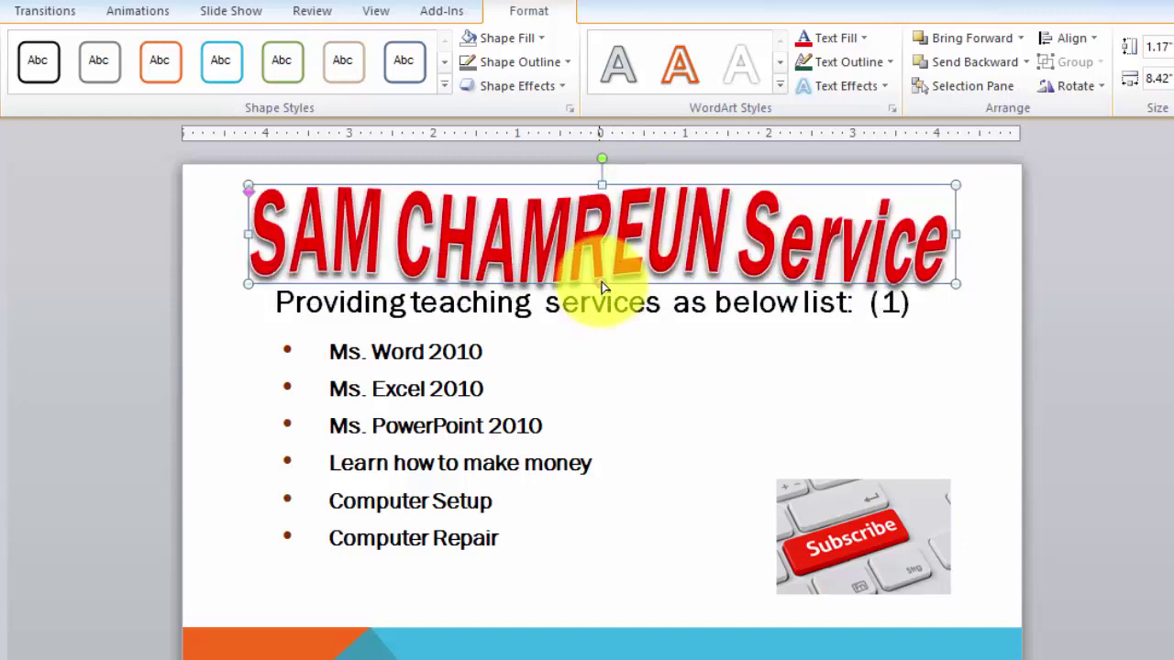
pyautogui.moveTo(602, 285); pyautogui.dragTo(615, 280)
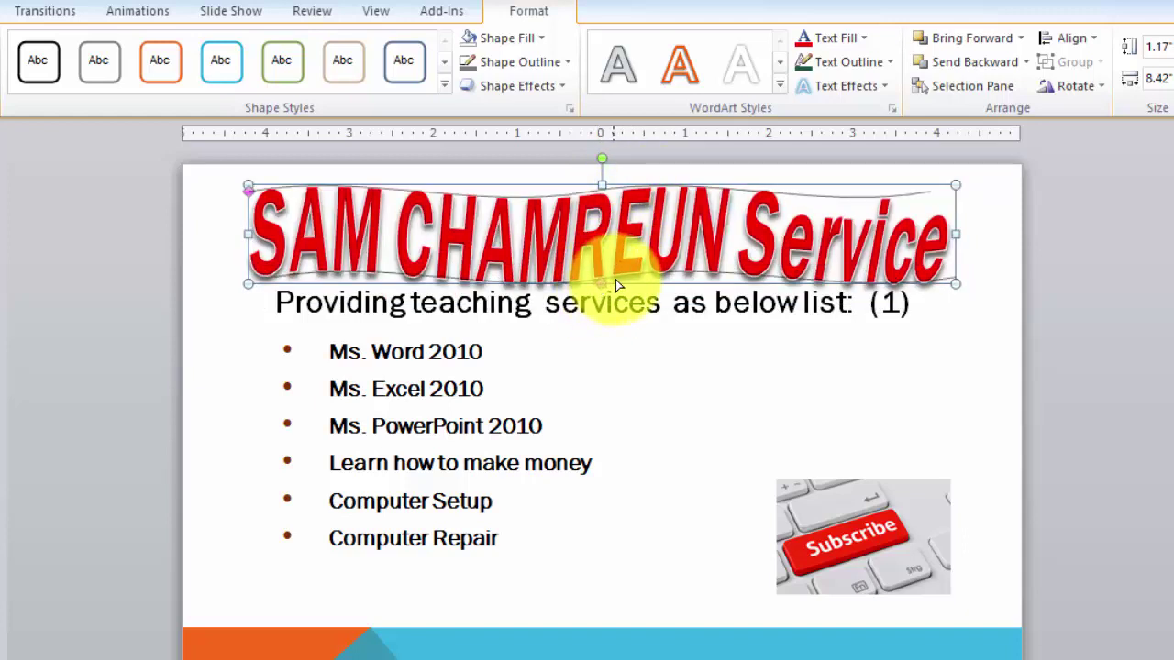
# Give the title a different Warp style from the Transform gallery
pyautogui.click(880, 88)
pyautogui.moveTo(818, 253)
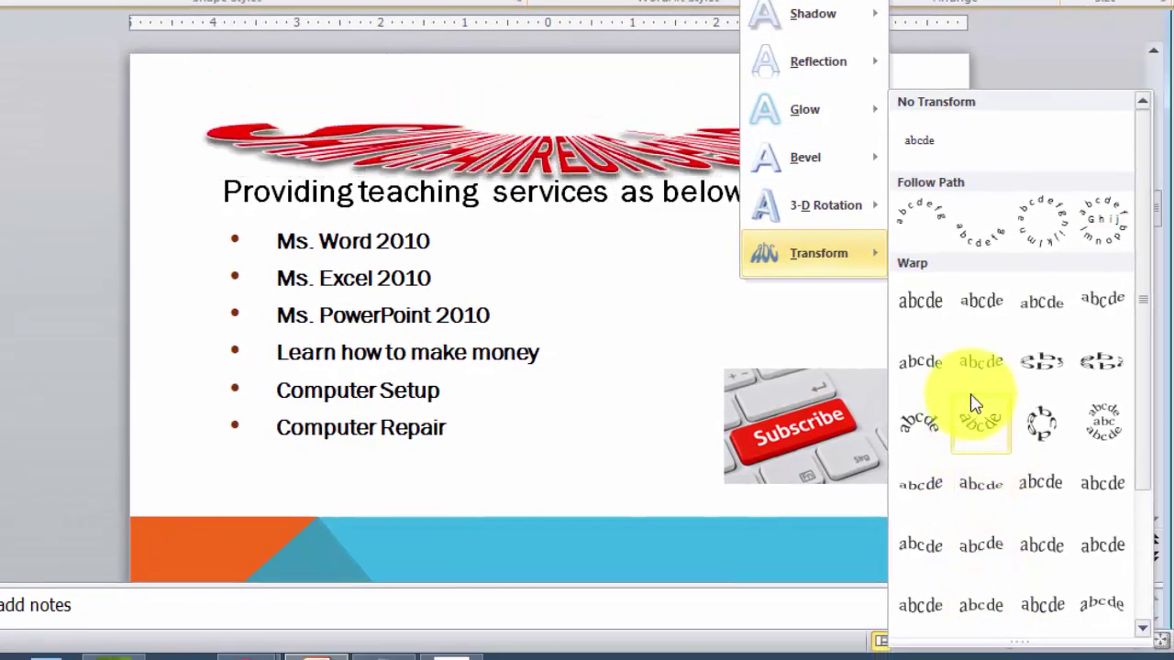
pyautogui.click(975, 378)
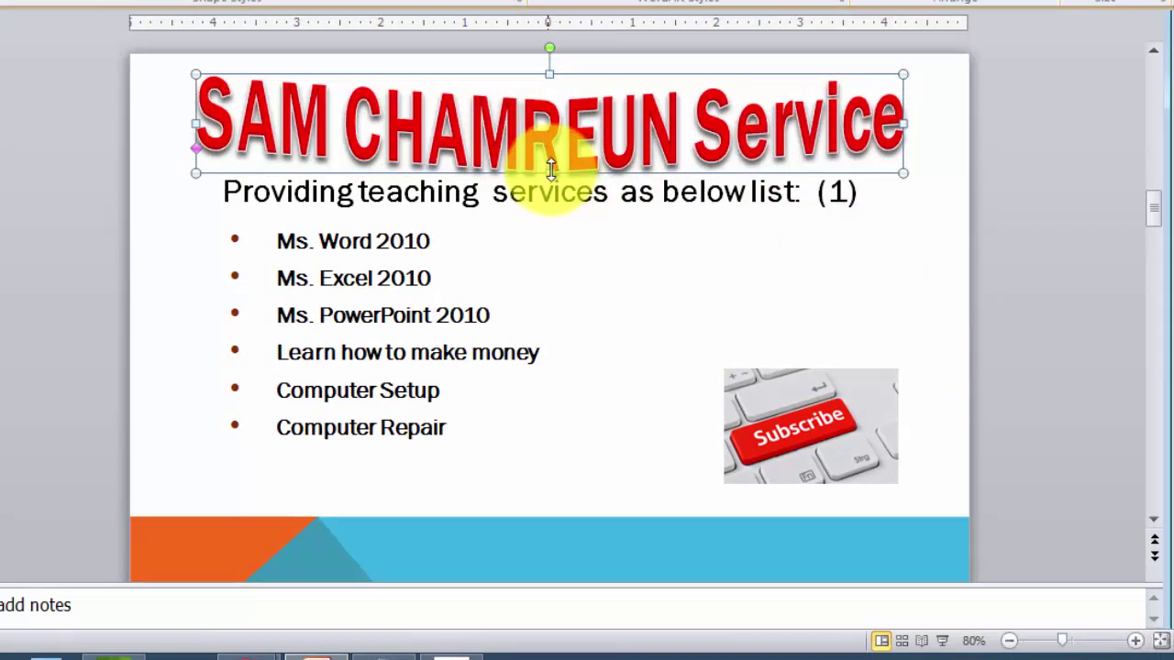
# Shorten the title, keep it level, and flatten its warp to a gentle arch
pyautogui.moveTo(549, 172); pyautogui.dragTo(549, 159)
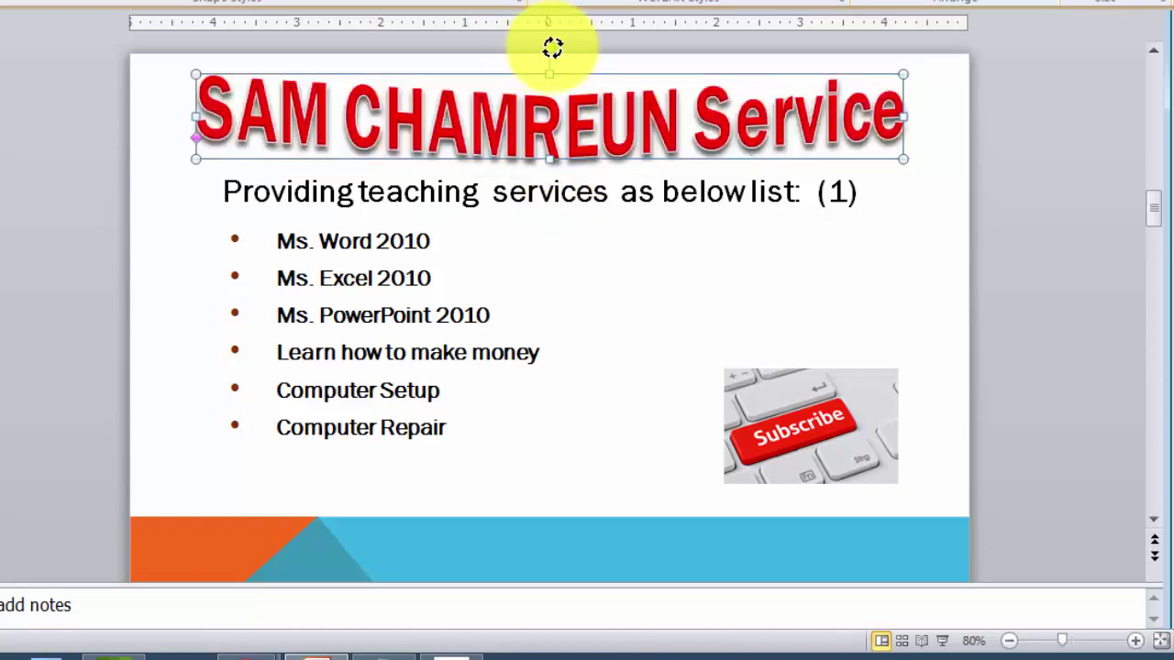
pyautogui.moveTo(551, 48); pyautogui.dragTo(548, 58)
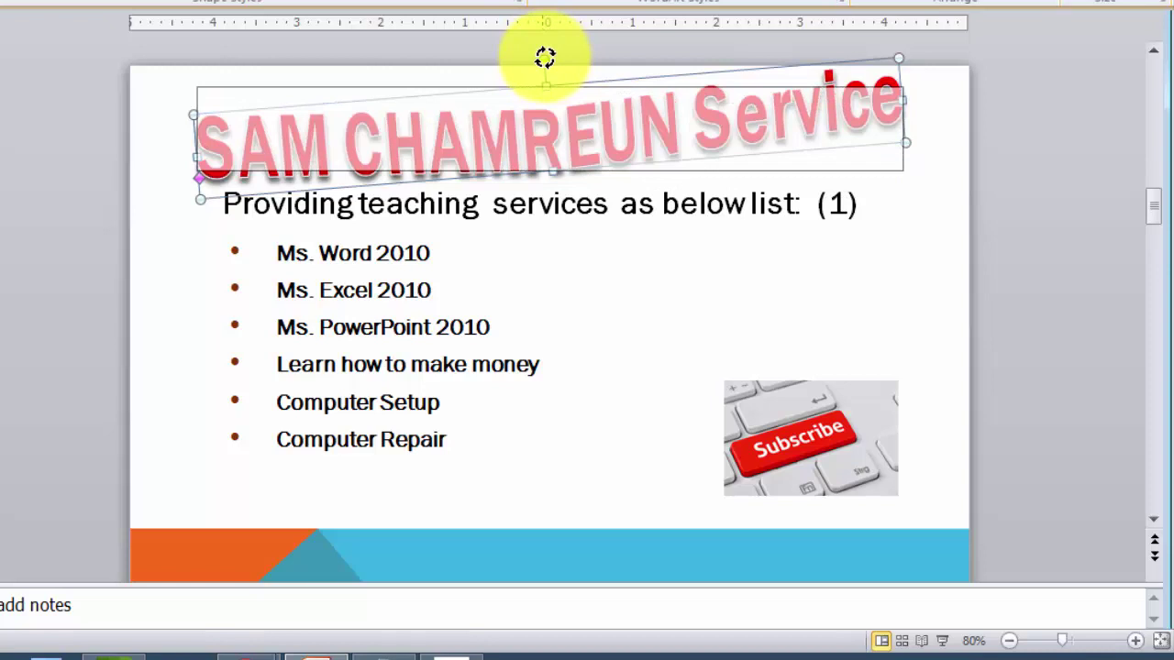
pyautogui.moveTo(545, 58); pyautogui.dragTo(544, 58)
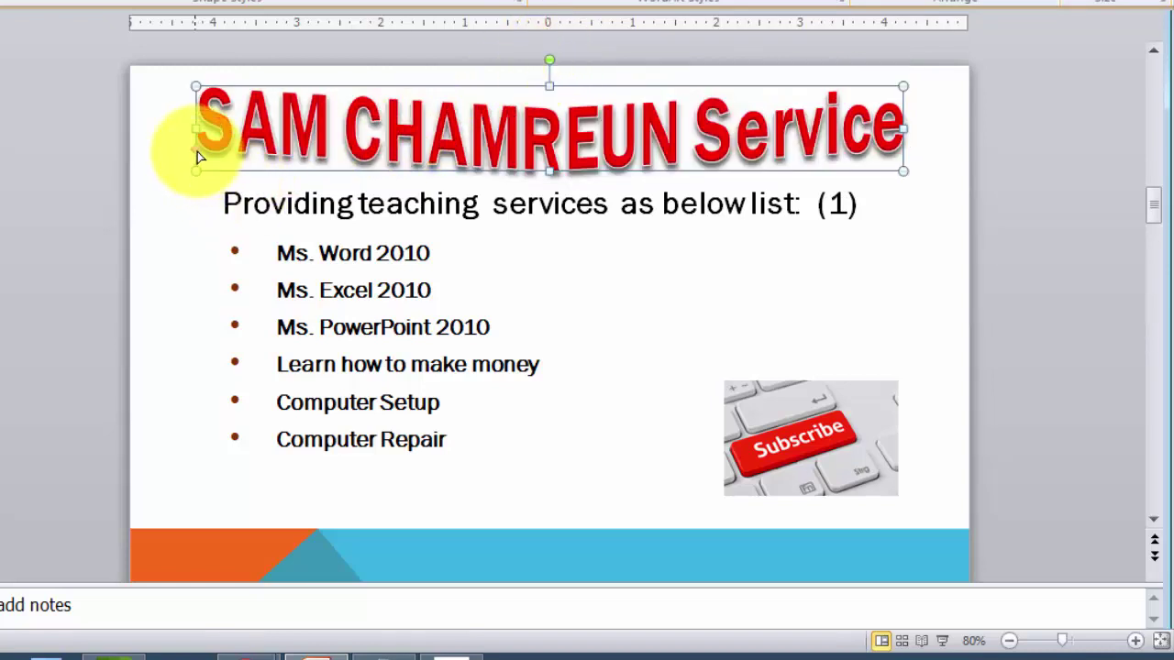
pyautogui.moveTo(200, 156); pyautogui.dragTo(193, 123)
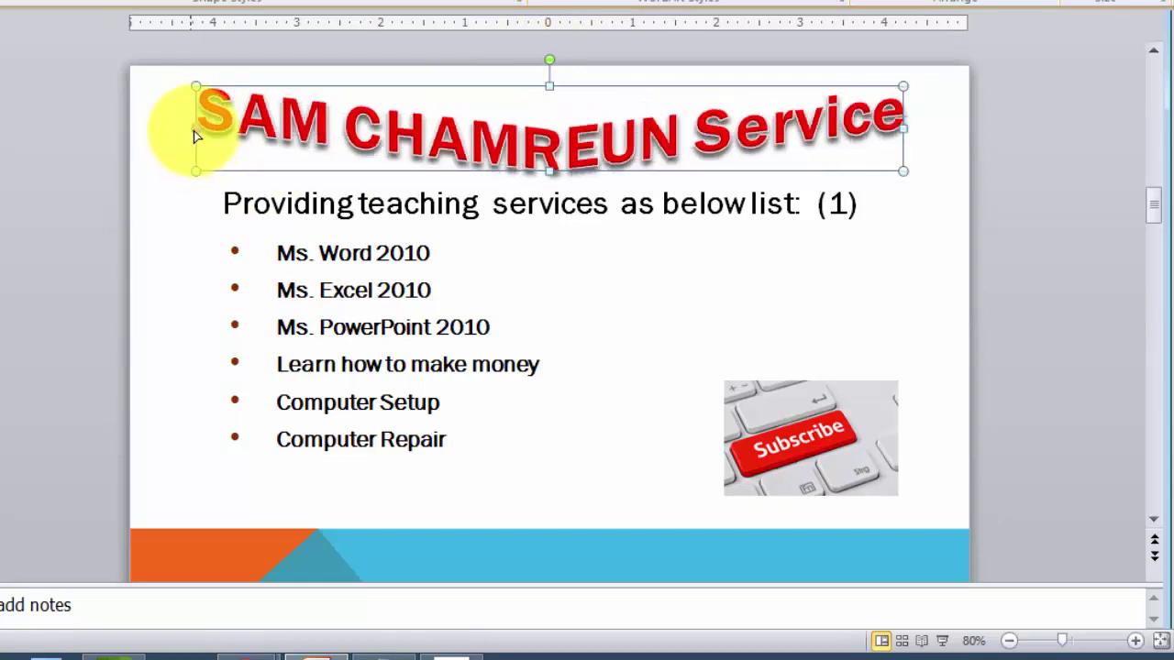
pyautogui.moveTo(194, 136)
pyautogui.mouseDown()
pyautogui.moveTo(198, 197)
pyautogui.moveTo(198, 156)
pyautogui.mouseUp()
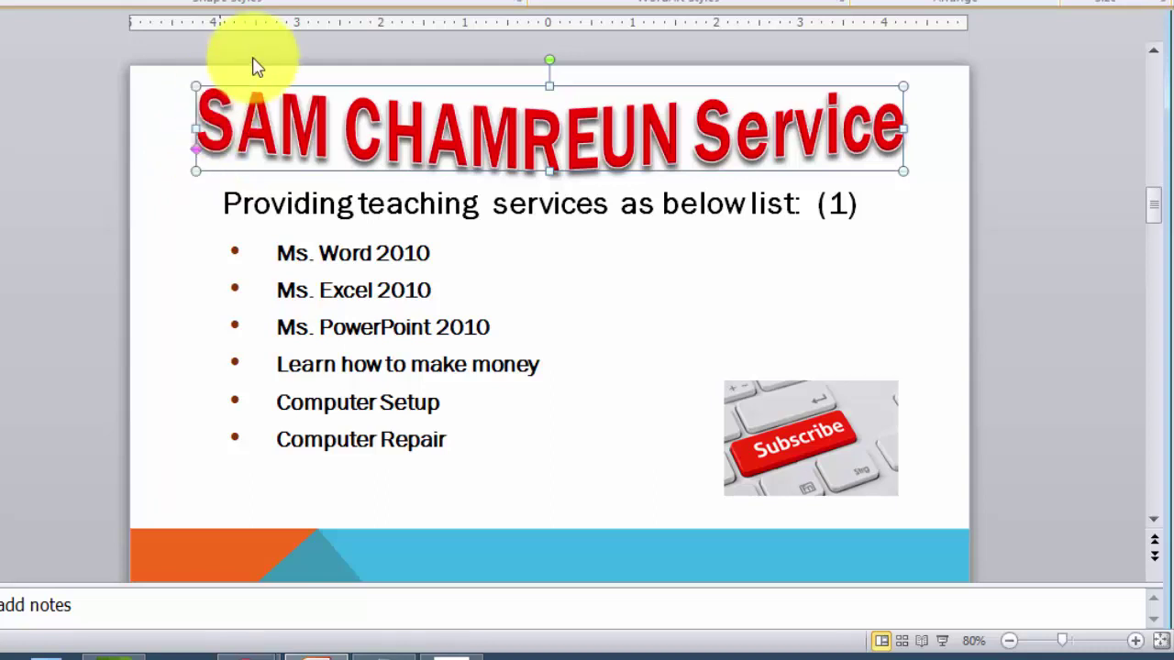
# Click into the title, then deselect it to view the finished slide
pyautogui.click(532, 279)
pyautogui.click(599, 133)
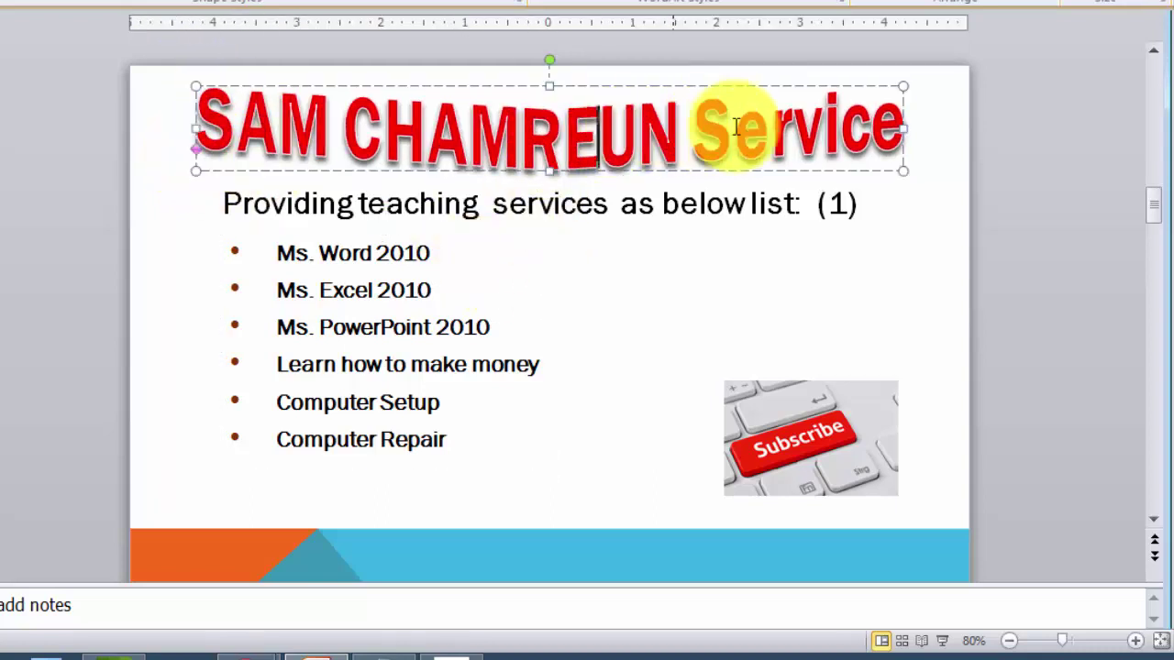
pyautogui.click(795, 88)
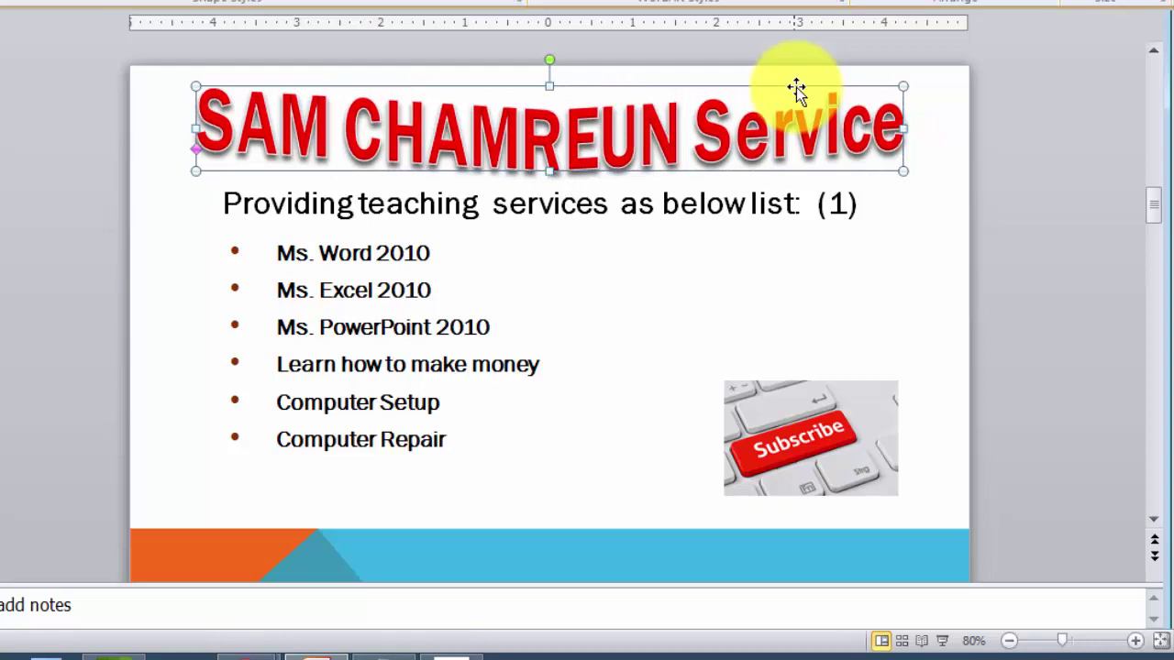
pyautogui.press('Escape')
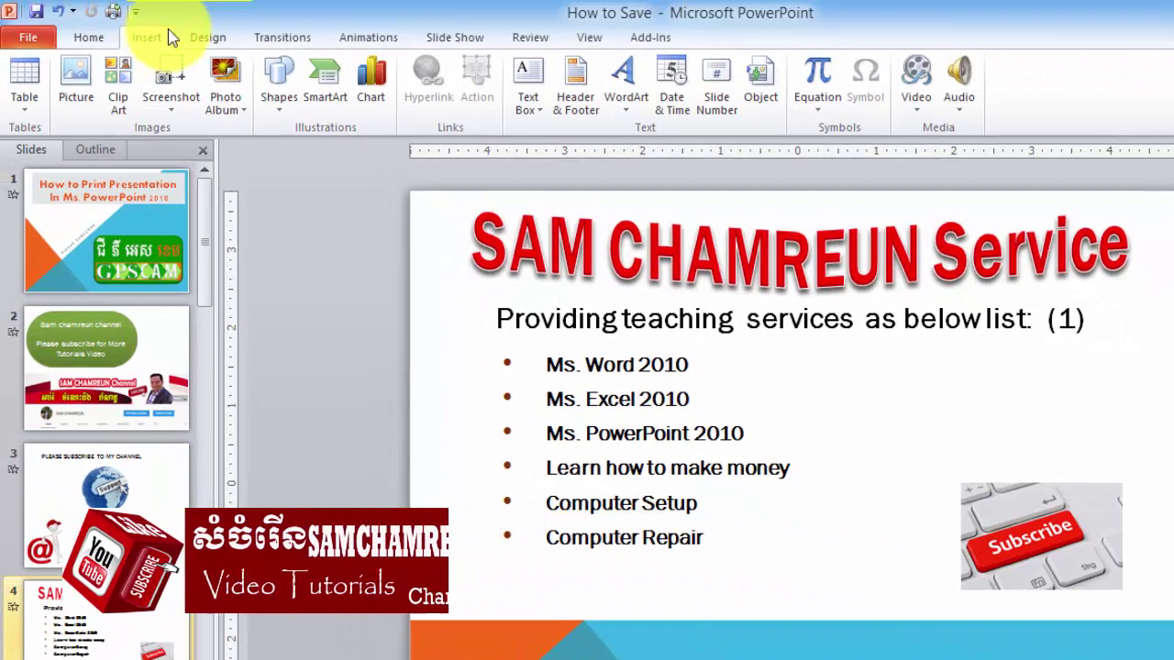
# Choose the Down Arrow from the Block Arrows in the Insert Shapes gallery
pyautogui.click(147, 36)
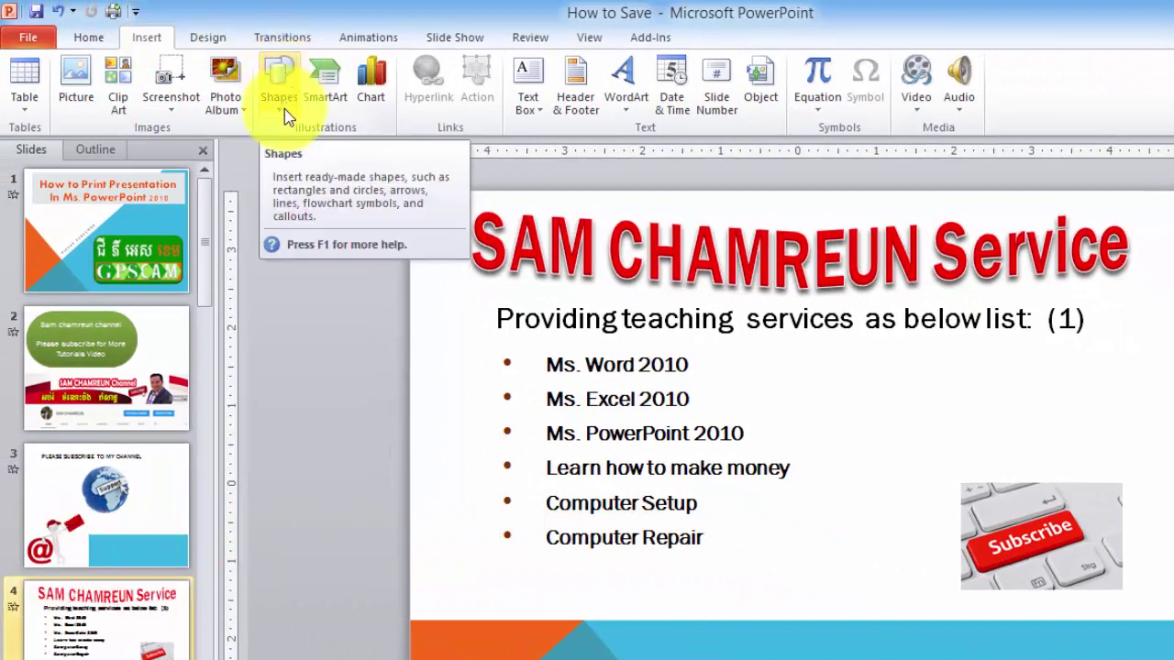
pyautogui.click(286, 116)
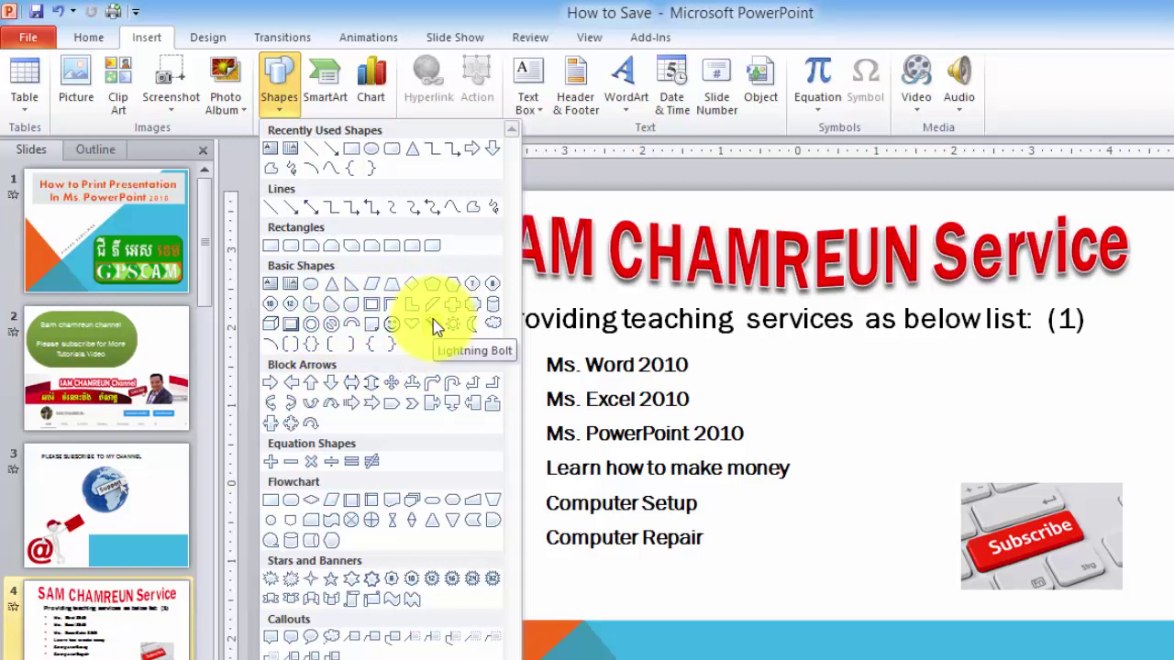
pyautogui.click(333, 392)
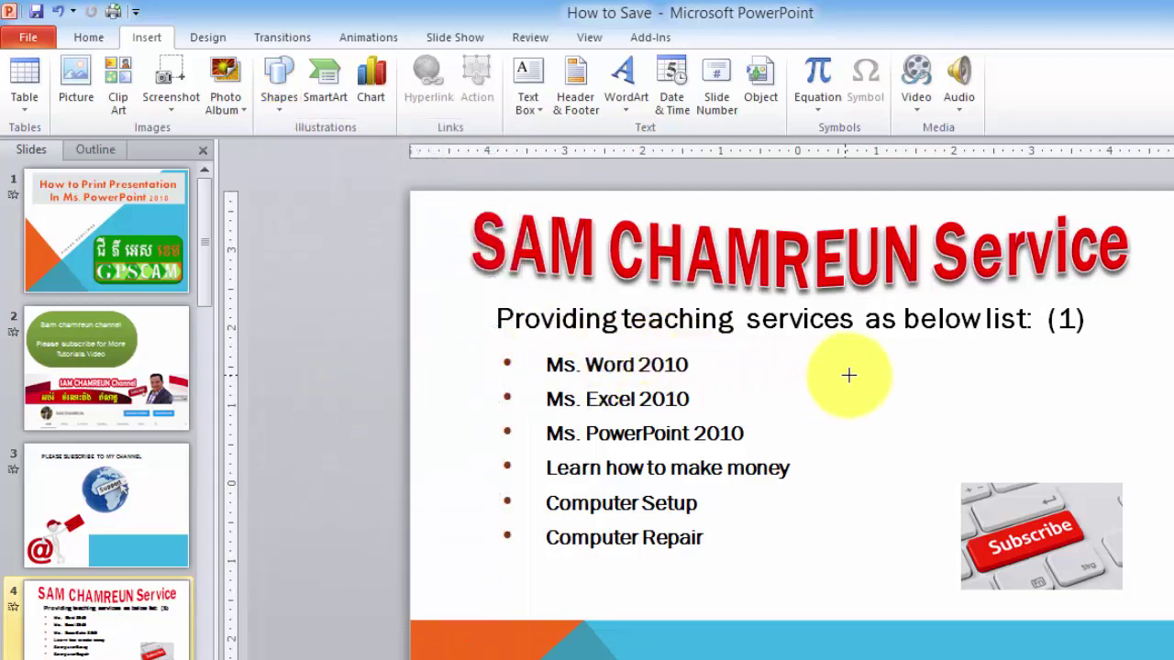
# Draw a down arrow and adjust its size, head length and height
pyautogui.moveTo(913, 359)
pyautogui.mouseDown()
pyautogui.moveTo(1064, 473)
pyautogui.moveTo(1051, 510)
pyautogui.mouseUp()
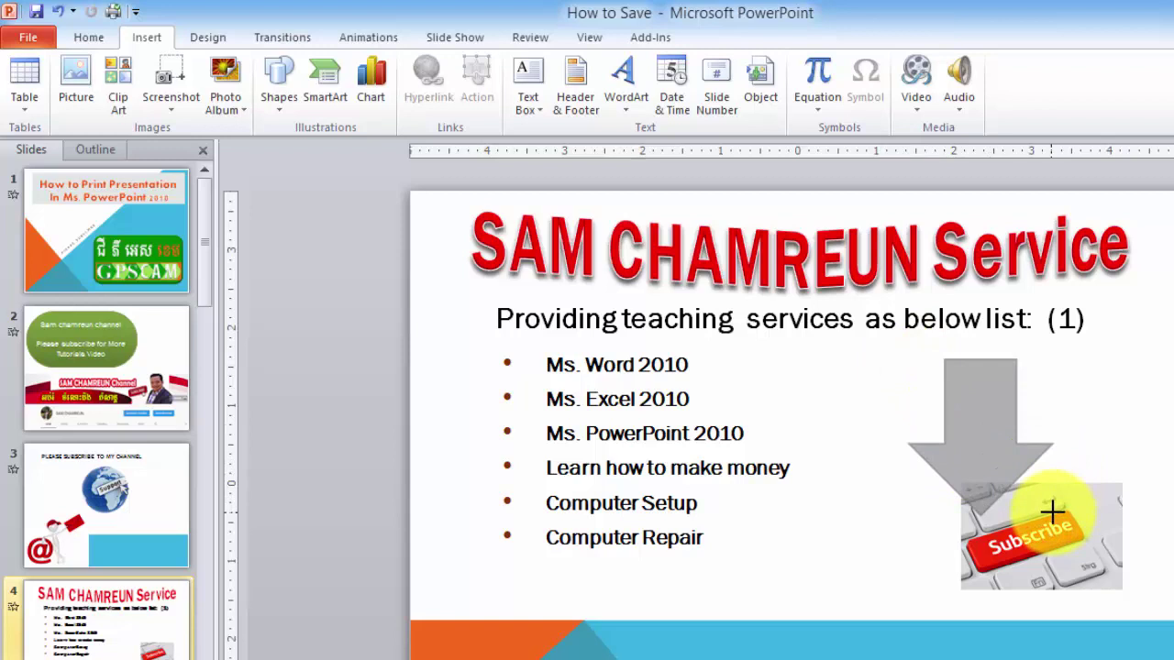
pyautogui.moveTo(1000, 417); pyautogui.dragTo(1016, 406)
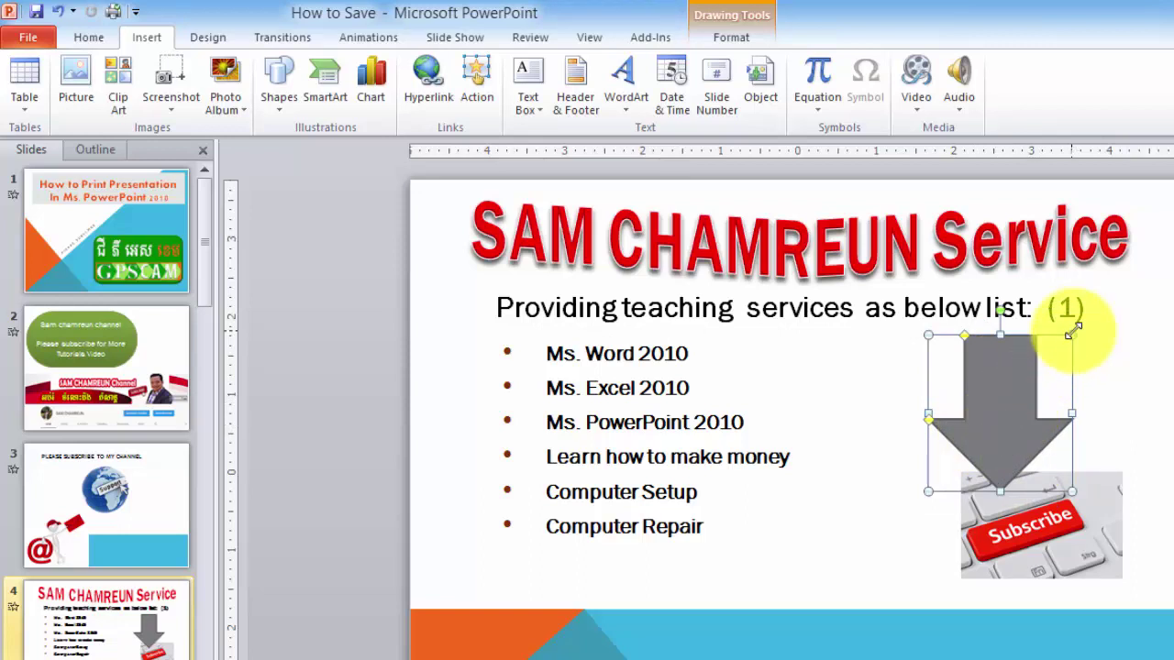
pyautogui.moveTo(1072, 335); pyautogui.dragTo(1078, 328)
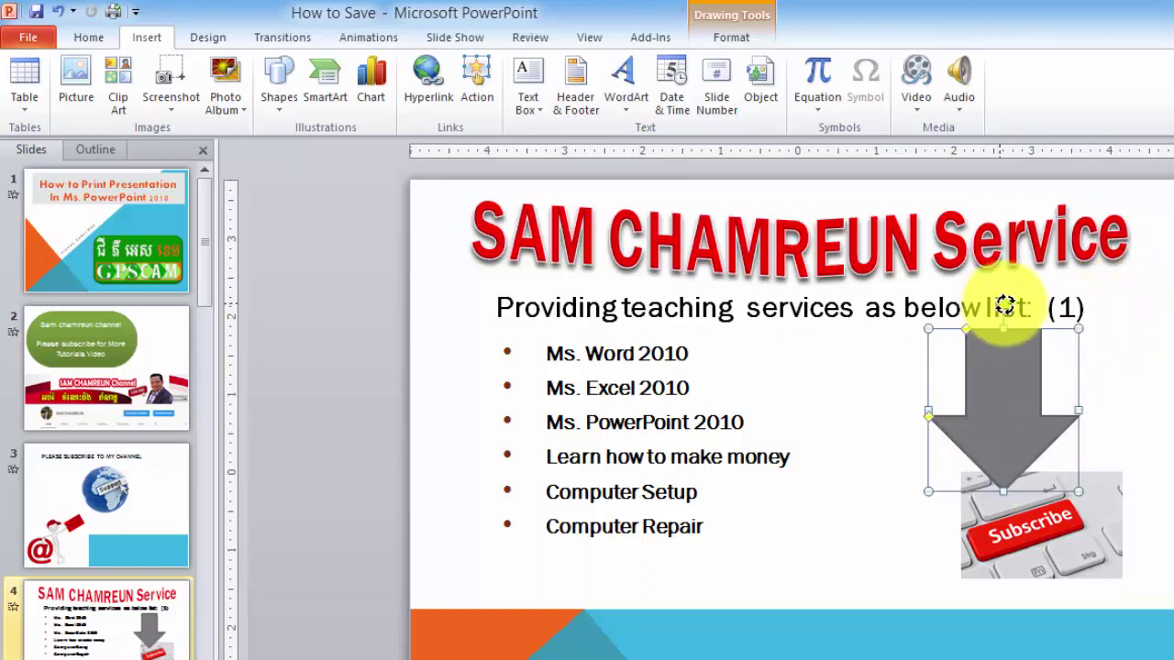
pyautogui.moveTo(1005, 305); pyautogui.dragTo(1003, 305)
pyautogui.moveTo(1003, 398); pyautogui.dragTo(897, 435)
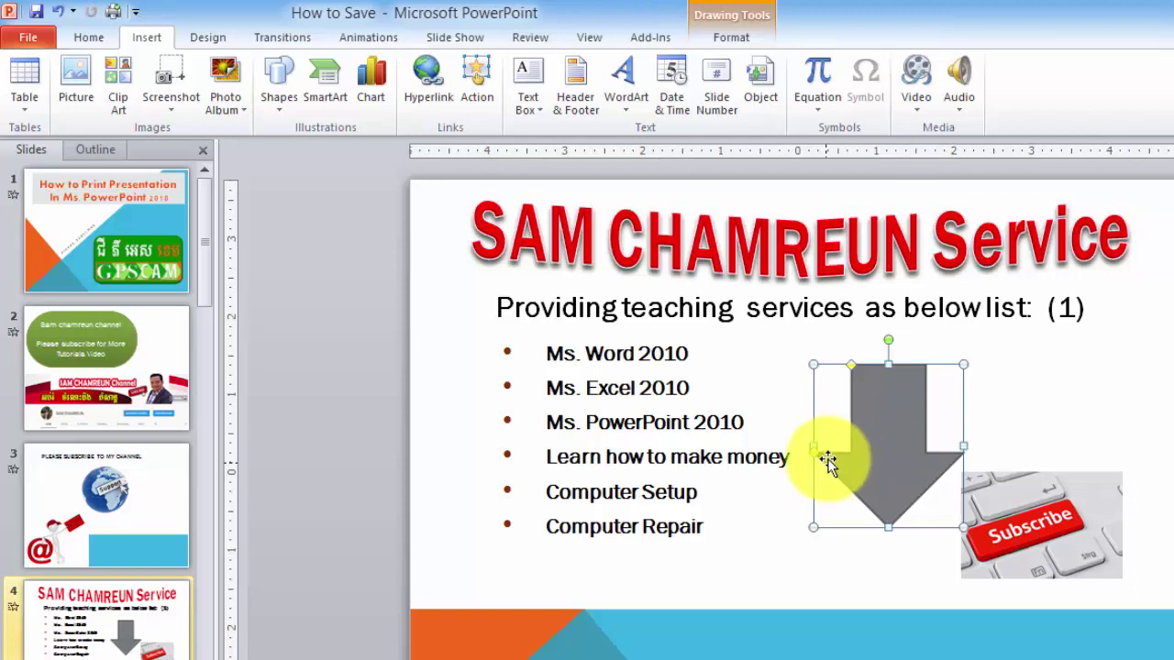
pyautogui.moveTo(816, 457); pyautogui.dragTo(819, 496)
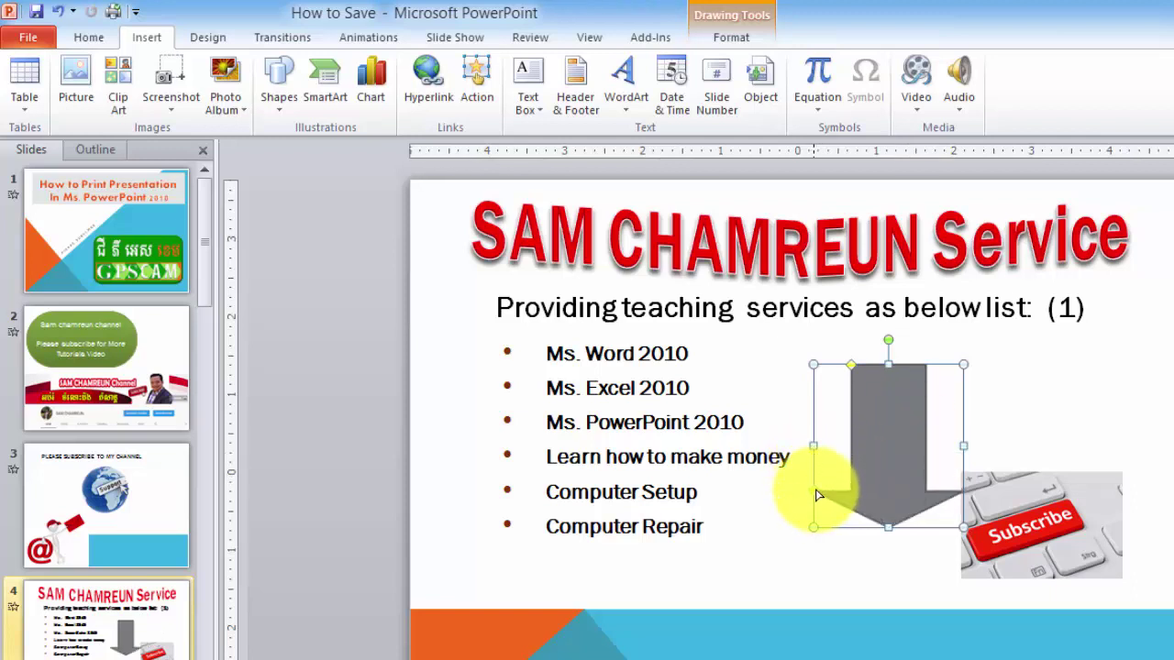
pyautogui.moveTo(818, 495)
pyautogui.mouseDown()
pyautogui.moveTo(828, 429)
pyautogui.moveTo(822, 457)
pyautogui.mouseUp()
pyautogui.moveTo(888, 364); pyautogui.dragTo(888, 336)
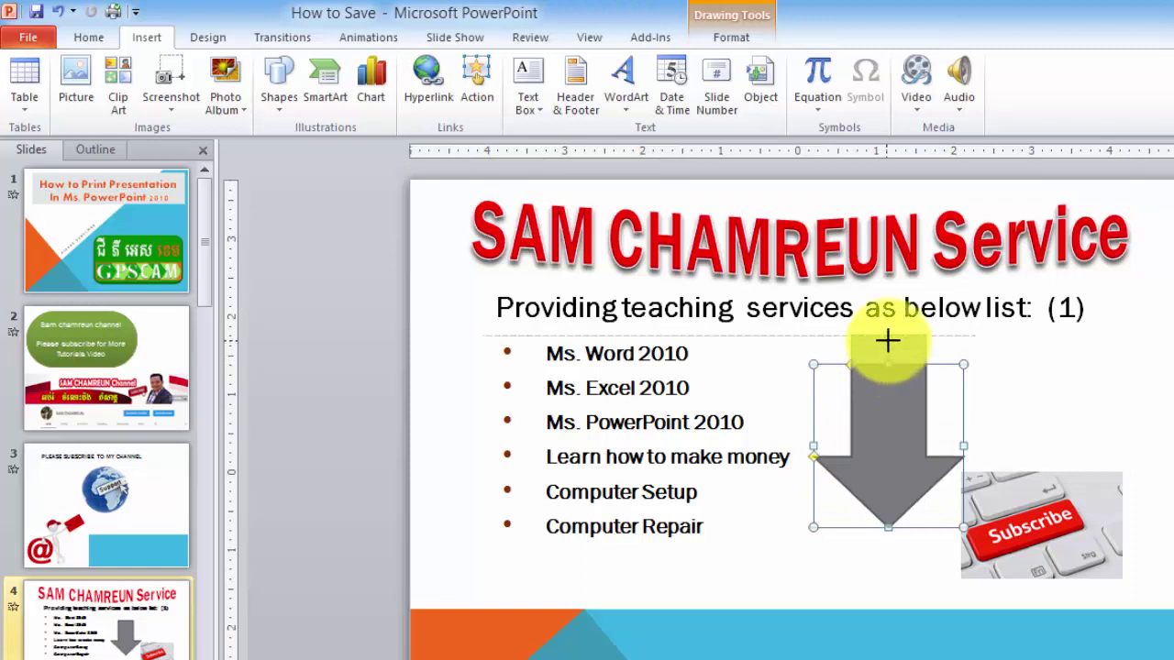
# Line the arrow up above the Subscribe picture, moving the picture down beneath it
pyautogui.moveTo(895, 443); pyautogui.dragTo(1060, 546)
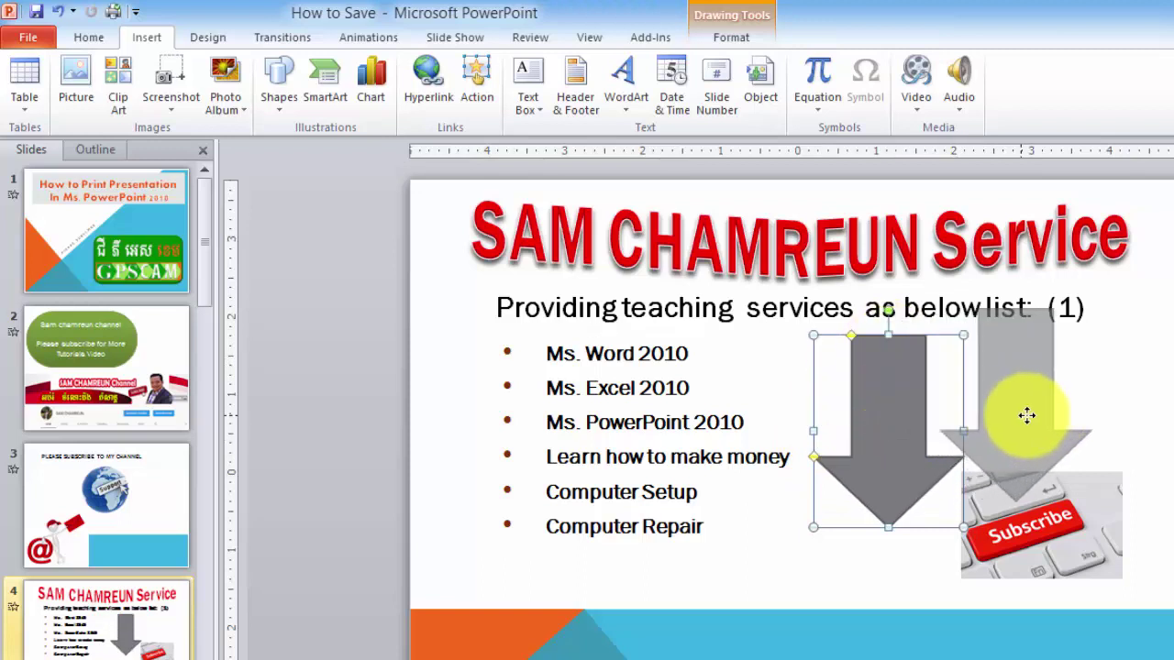
pyautogui.click(1061, 544)
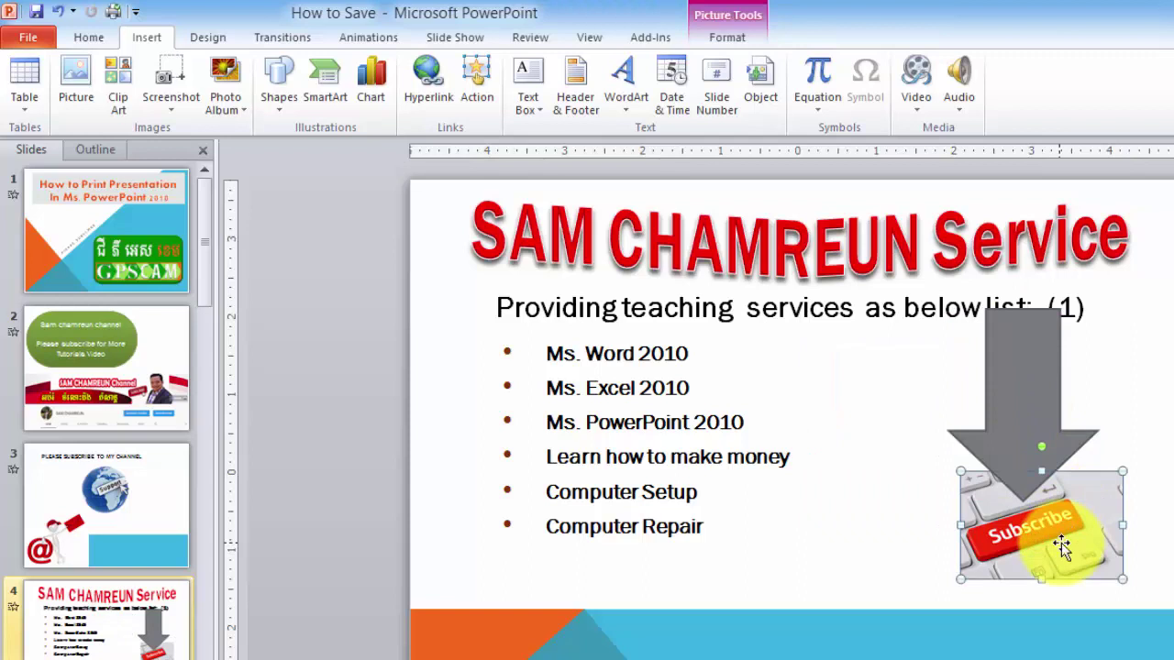
pyautogui.moveTo(1061, 545); pyautogui.dragTo(1034, 573)
pyautogui.click(999, 444)
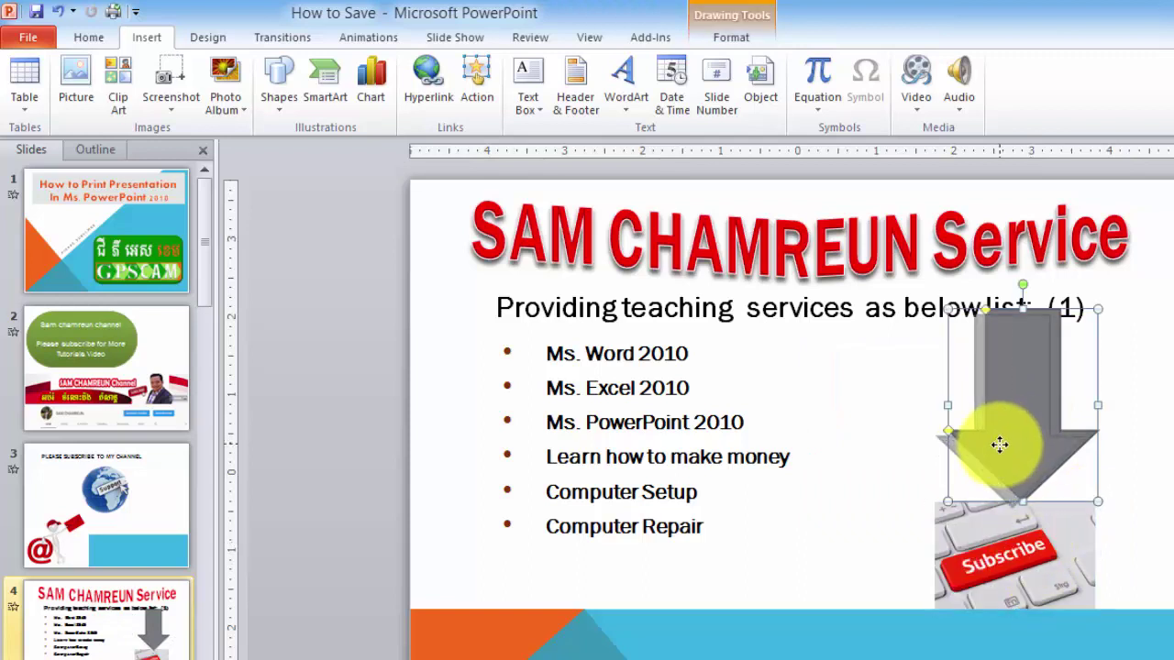
pyautogui.moveTo(999, 445); pyautogui.dragTo(994, 465)
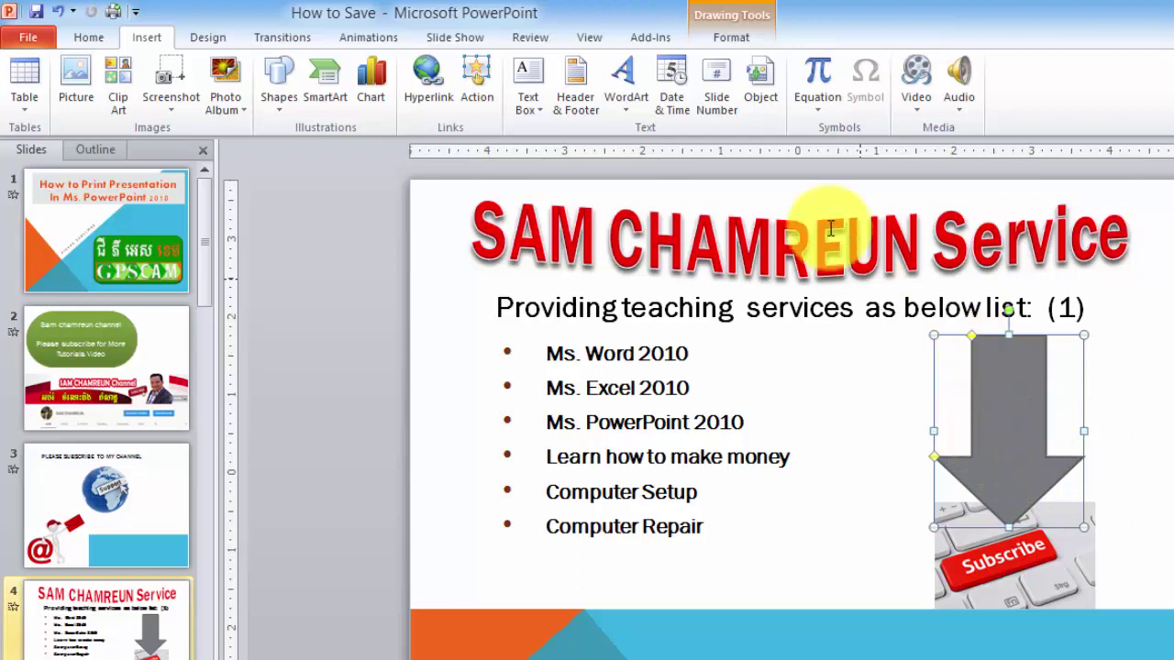
pyautogui.click(737, 18)
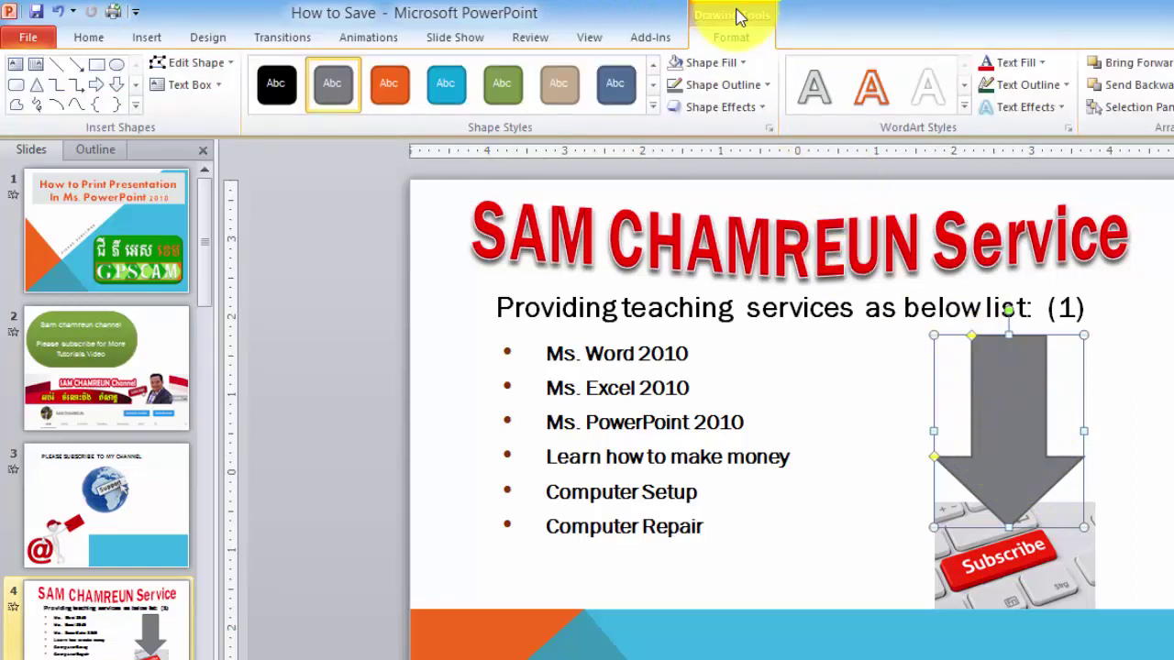
# Apply the blue Intense Effect shape style to the down arrow above the Subscribe picture
pyautogui.click(654, 107)
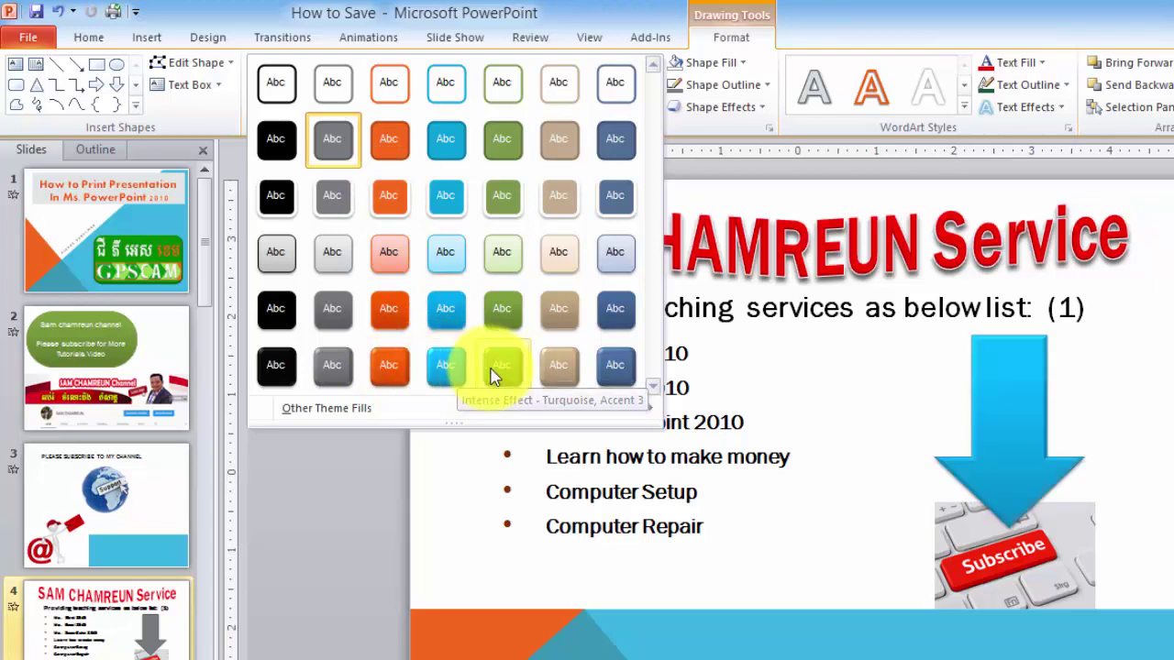
pyautogui.click(453, 365)
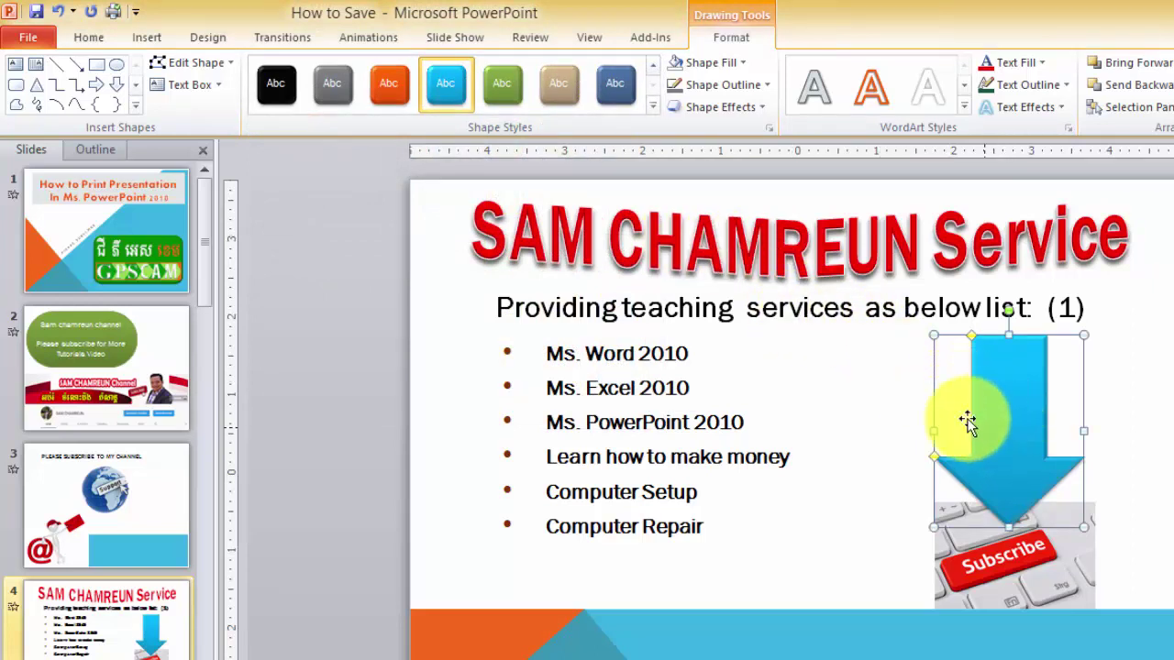
pyautogui.click(742, 62)
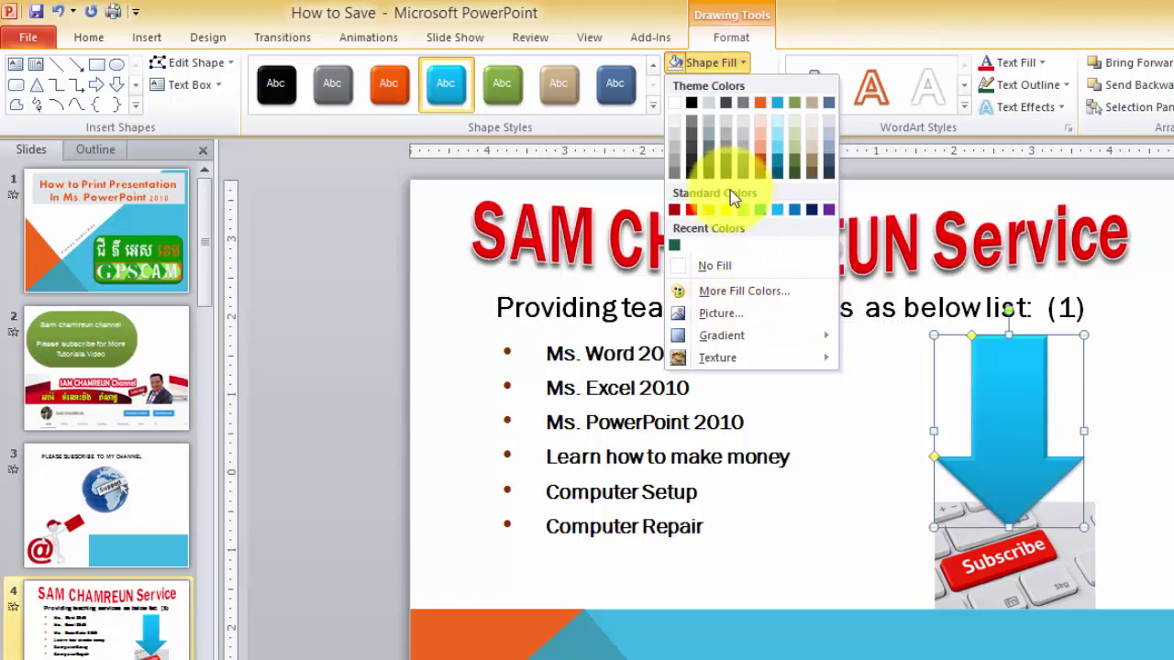
pyautogui.click(801, 31)
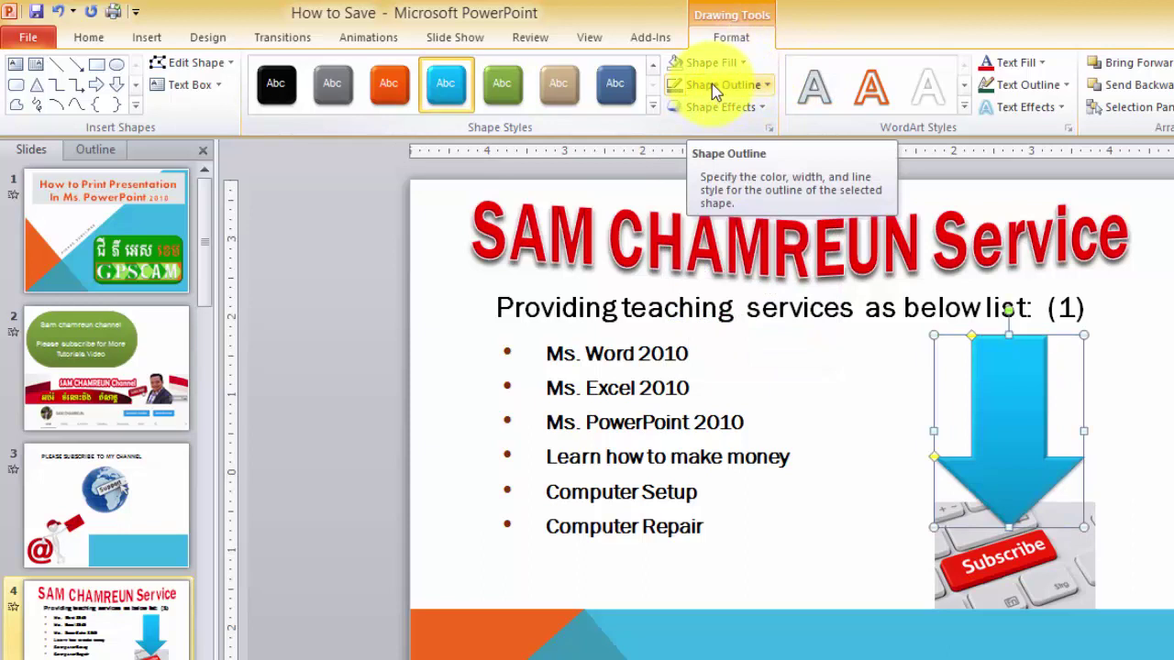
# Give the arrow a new outline colour and a preset shadow effect
pyautogui.click(711, 83)
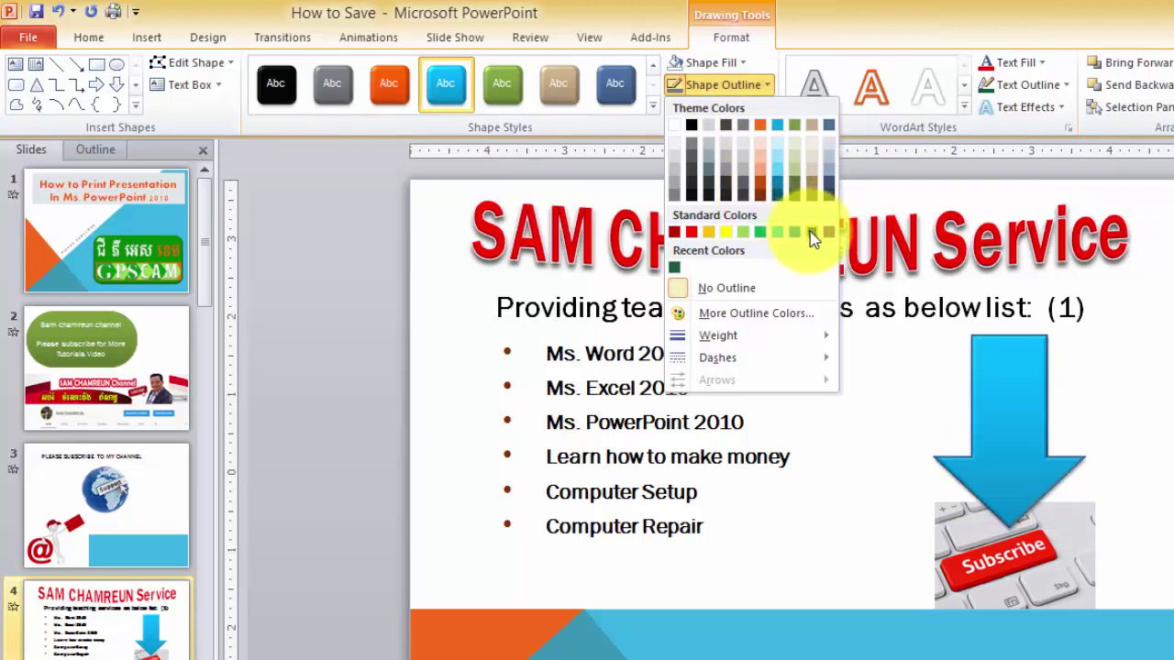
pyautogui.click(774, 239)
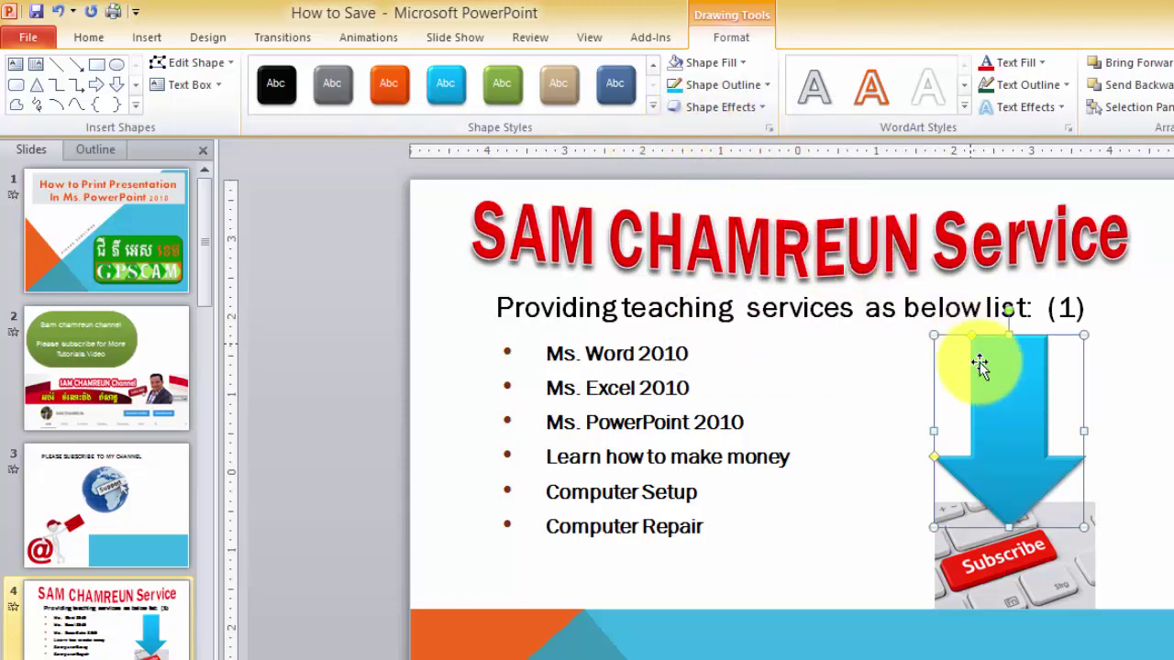
pyautogui.click(764, 112)
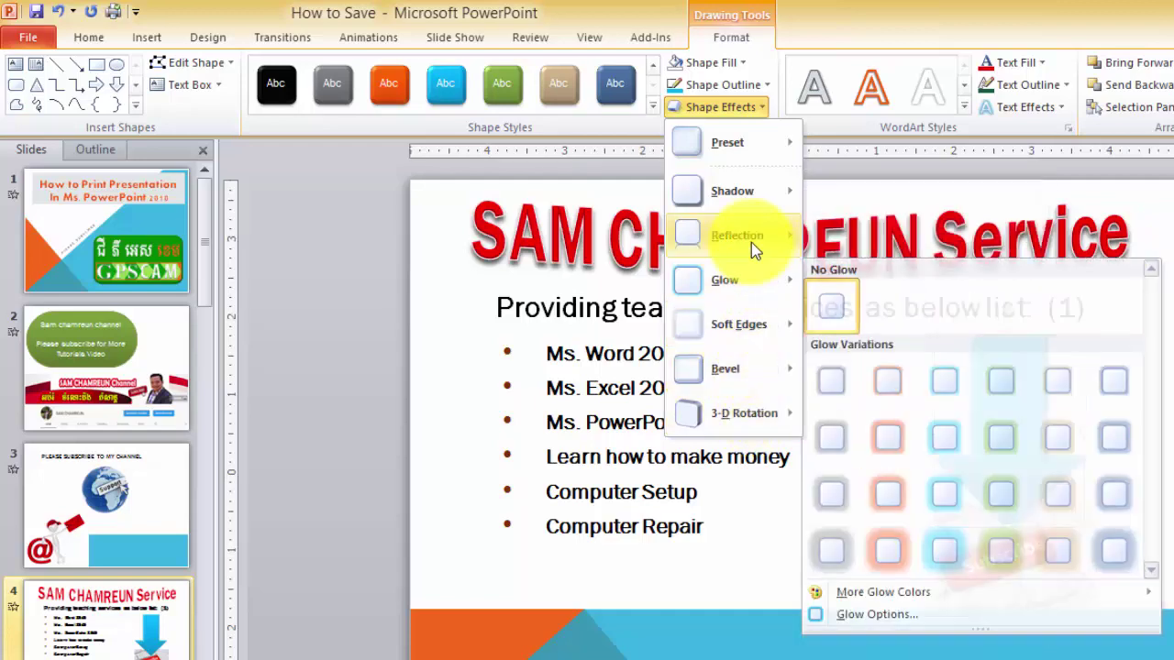
pyautogui.moveTo(731, 191)
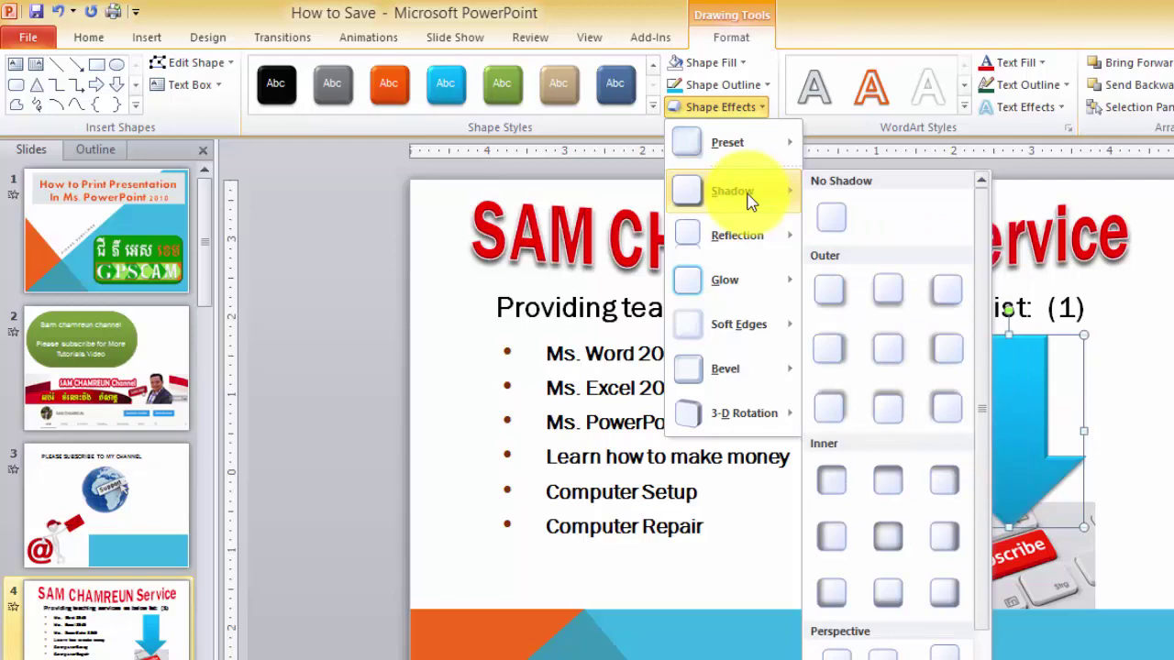
pyautogui.click(929, 413)
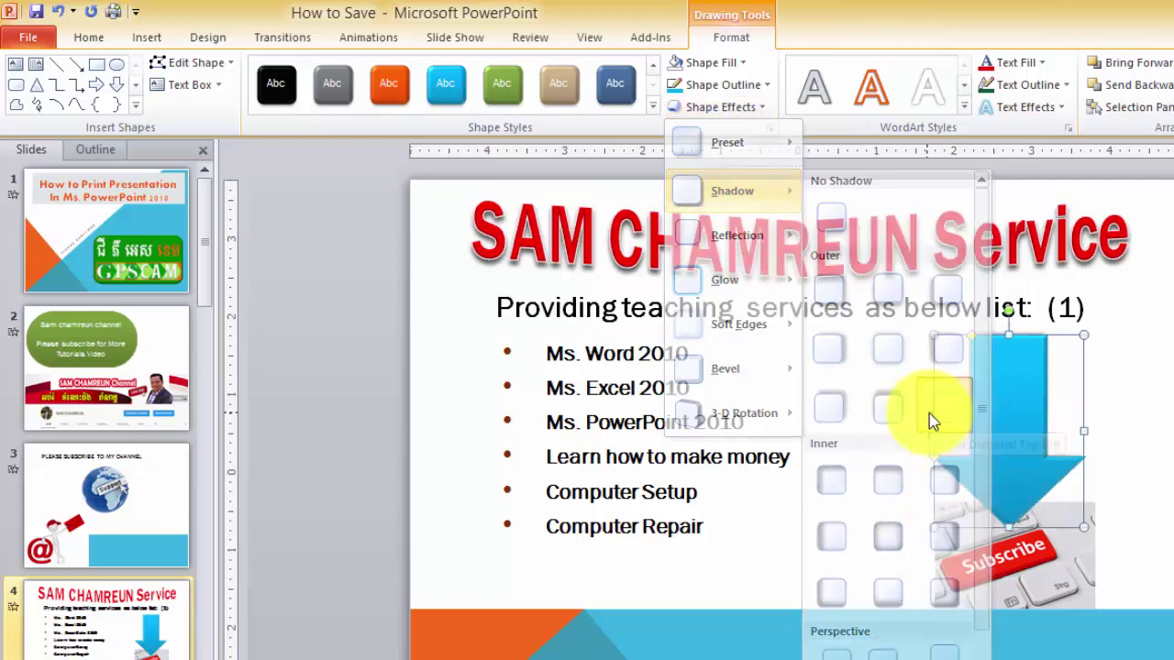
pyautogui.click(912, 461)
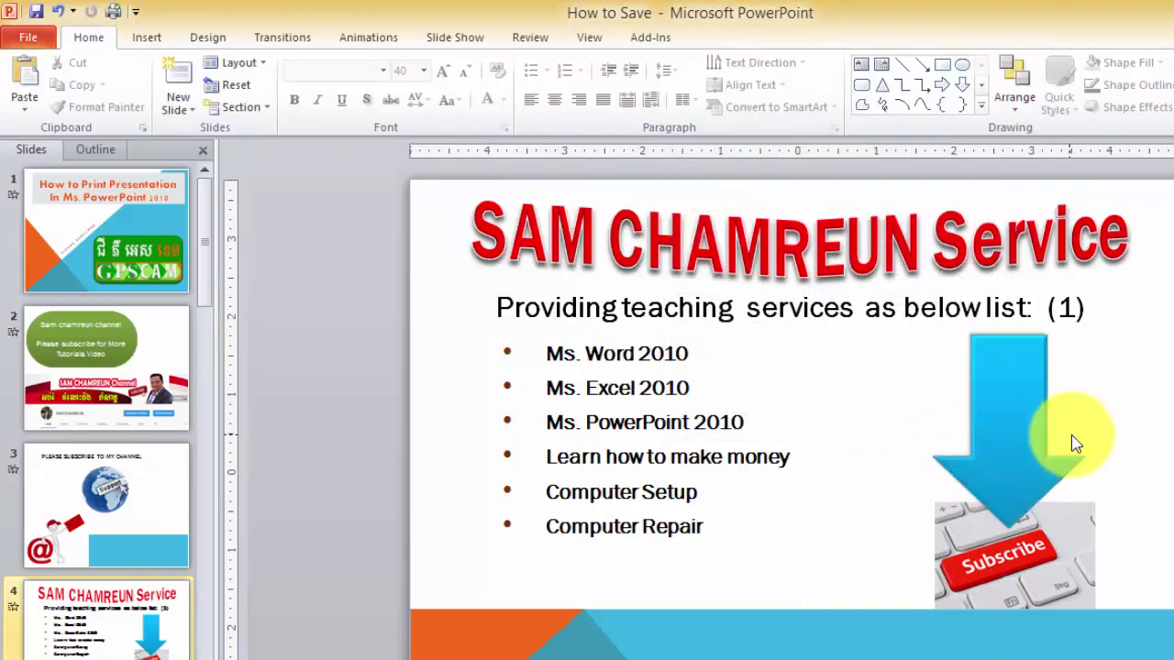
pyautogui.click(991, 419)
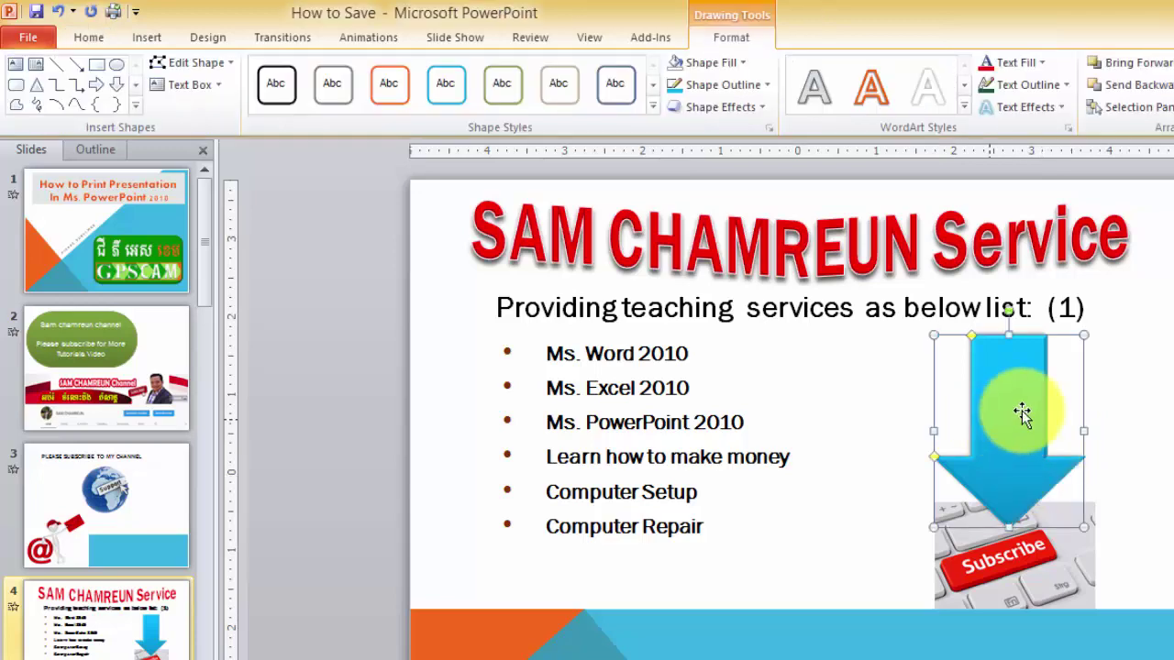
pyautogui.click(1113, 395)
# Give the six-item services list box the blue Intense Effect shape style, then select its bullet lines
pyautogui.click(631, 475)
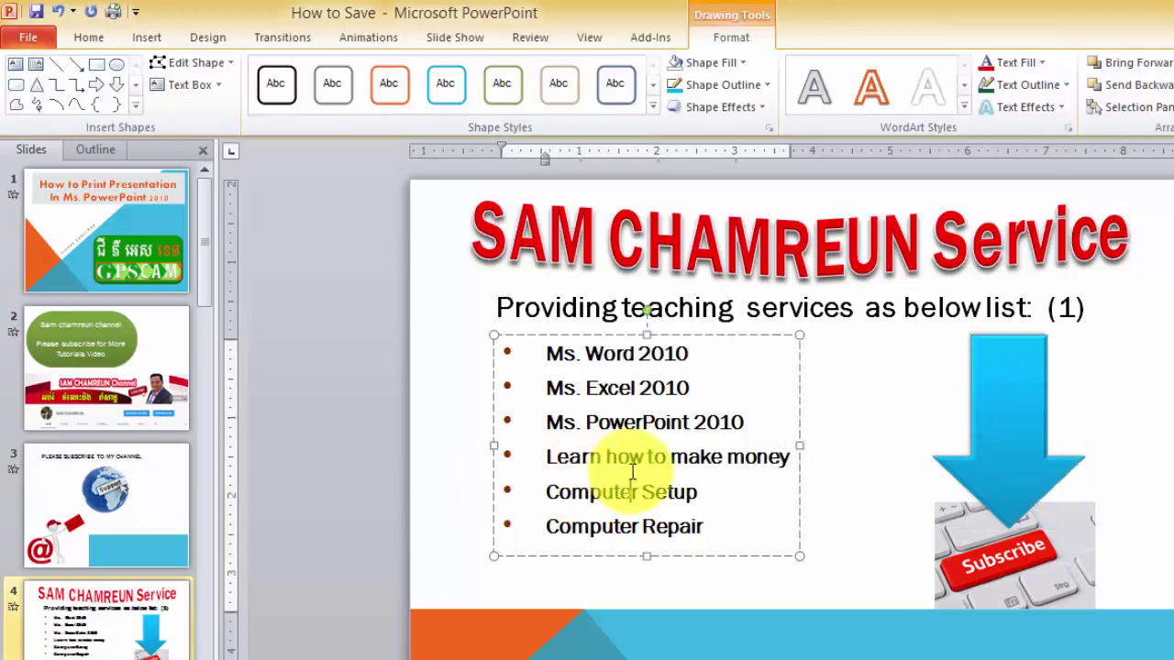
pyautogui.click(797, 398)
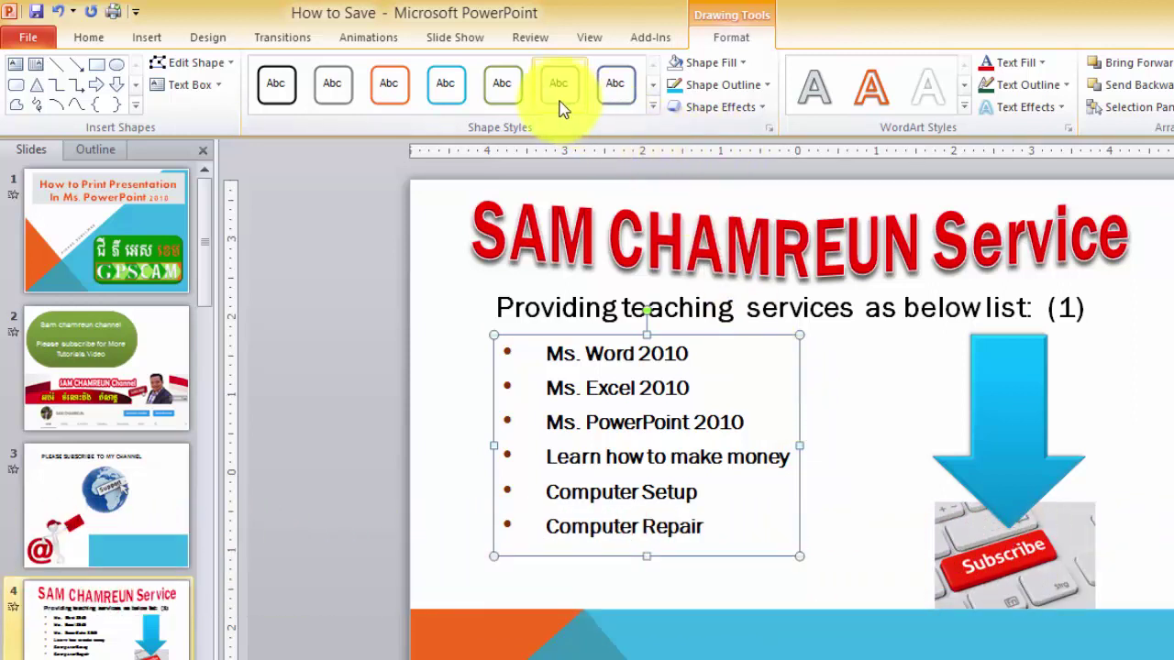
pyautogui.click(438, 95)
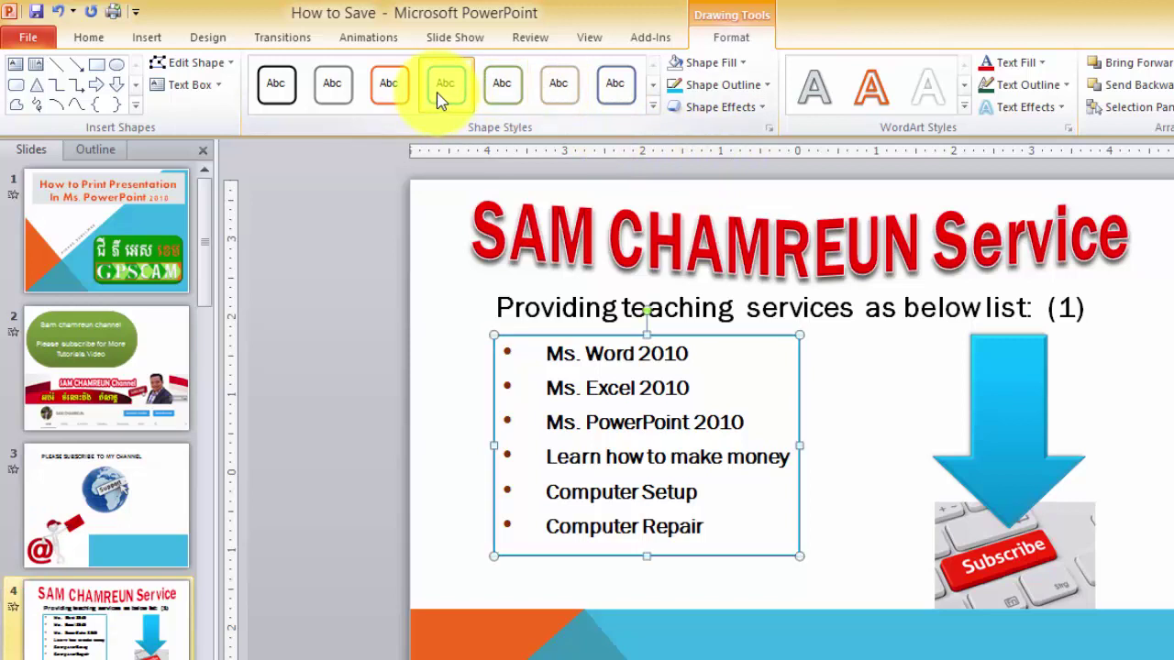
pyautogui.click(652, 106)
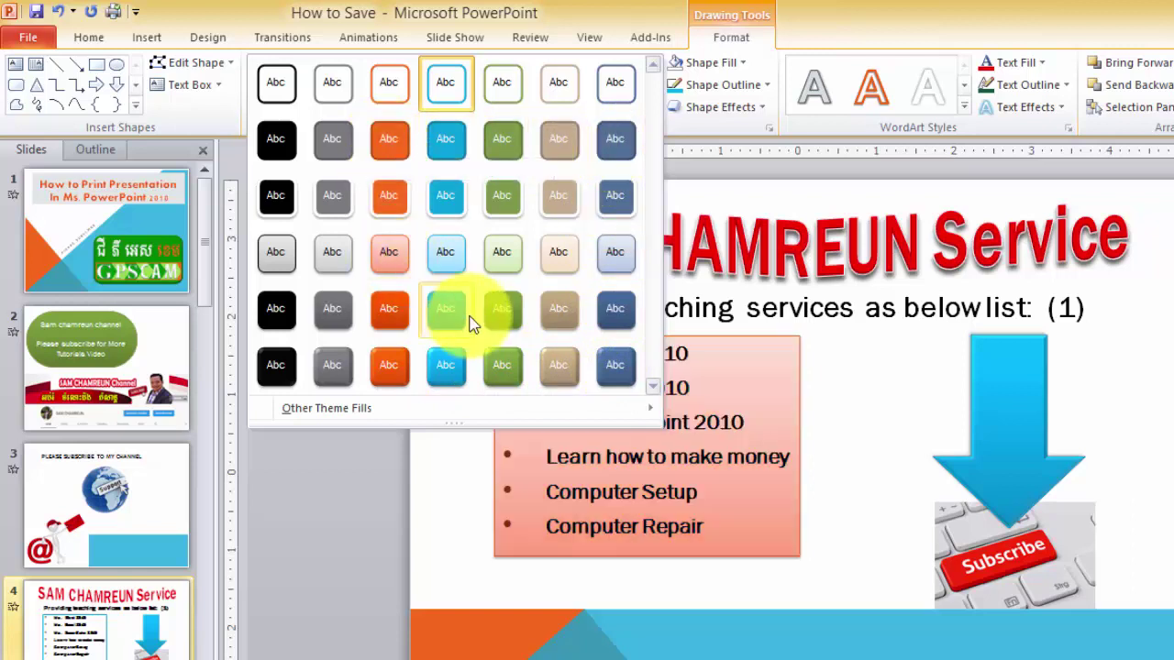
pyautogui.click(453, 371)
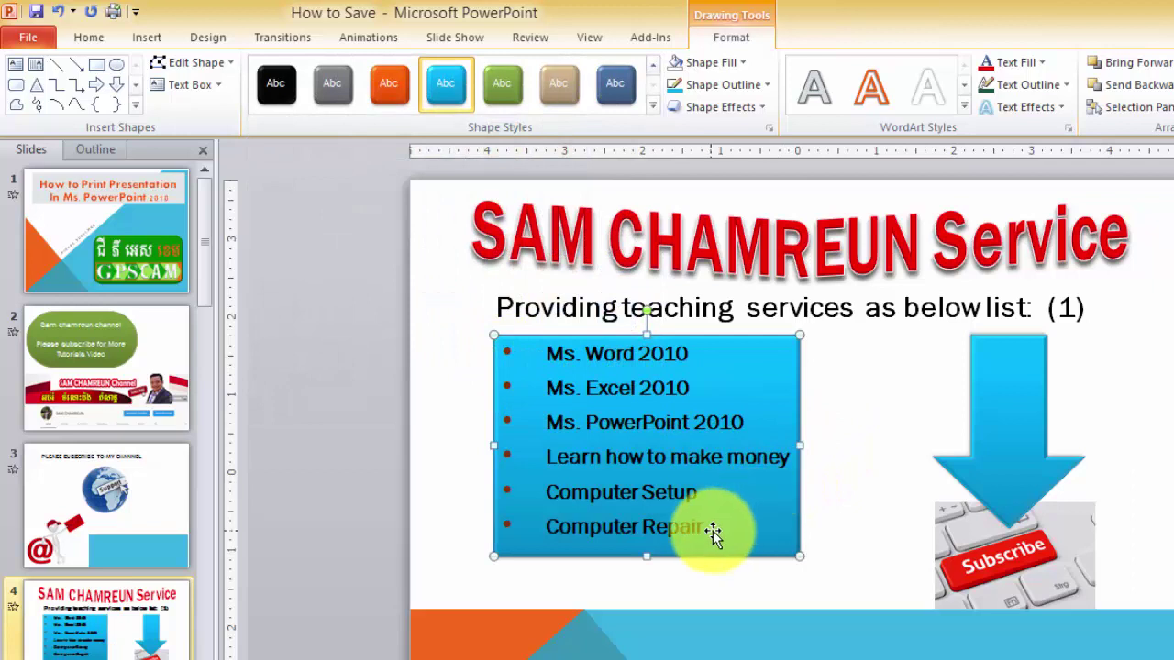
pyautogui.moveTo(704, 532); pyautogui.dragTo(498, 354)
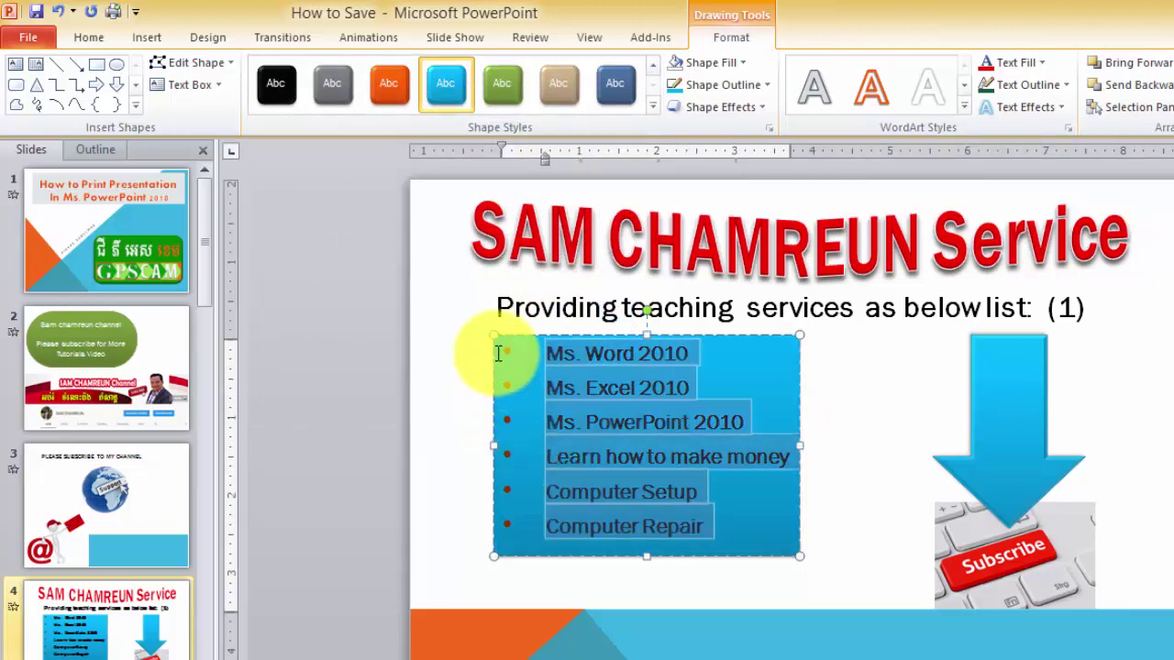
# Turn the six bullet lines white with the Background 1 font colour
pyautogui.click(92, 40)
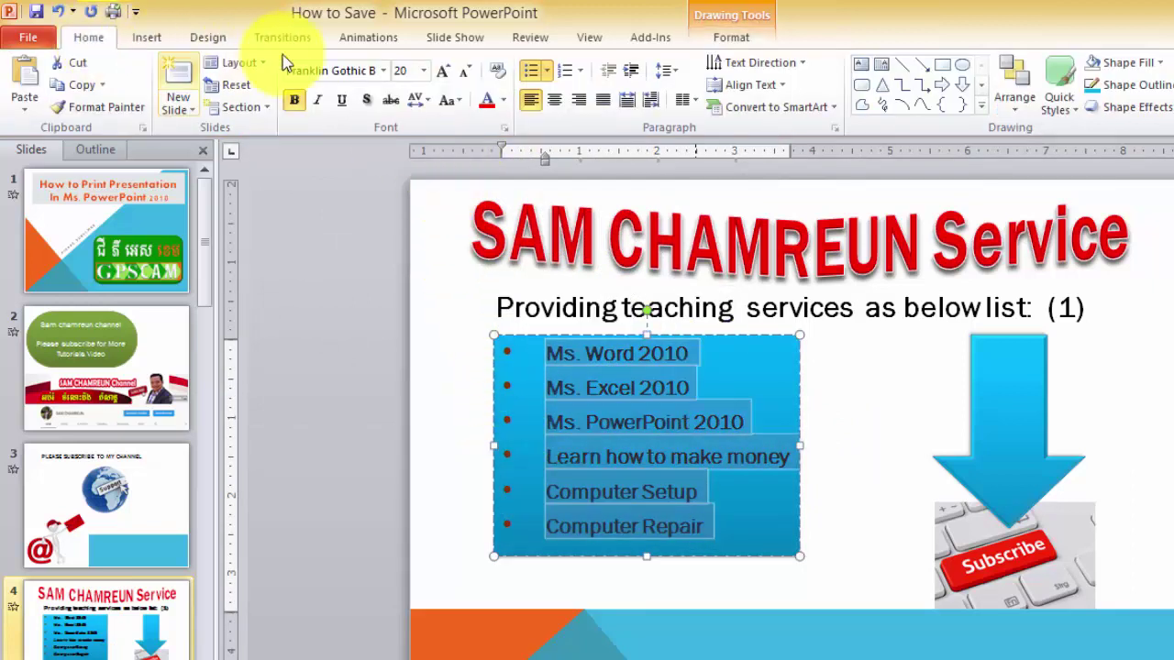
pyautogui.click(504, 100)
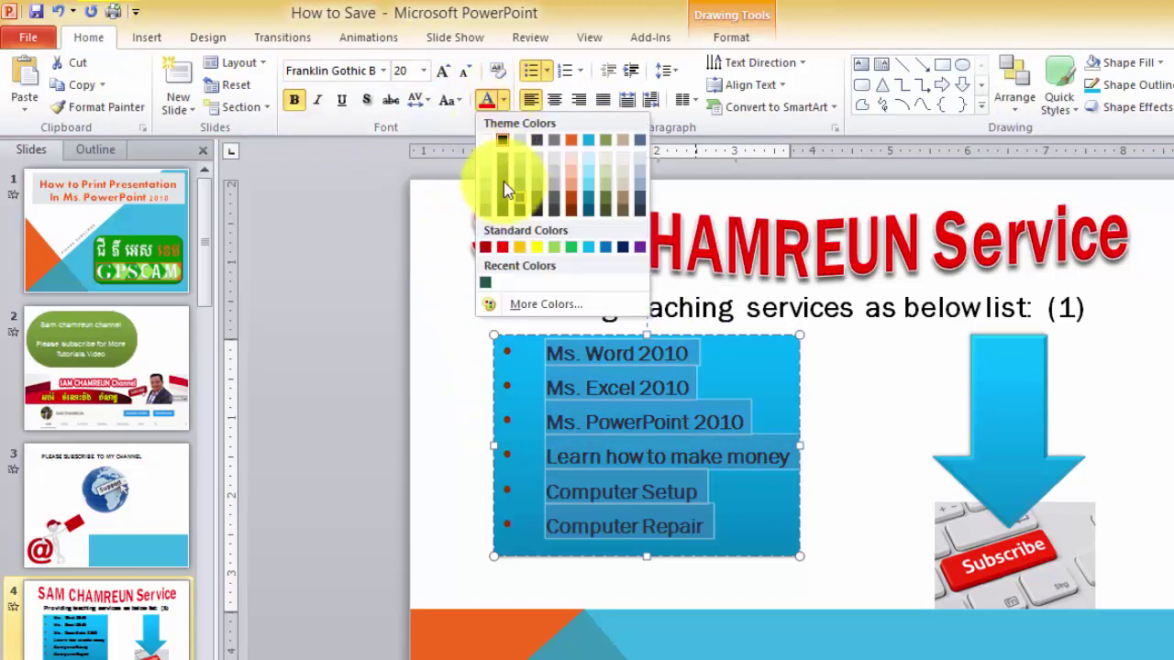
pyautogui.click(485, 141)
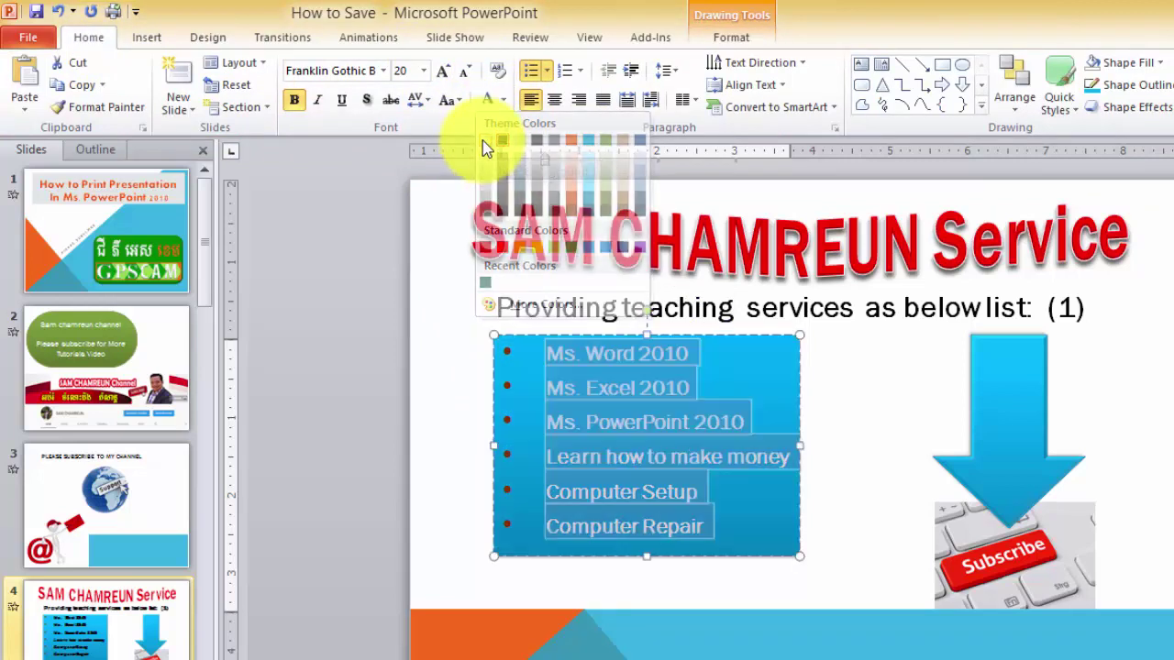
pyautogui.click(838, 406)
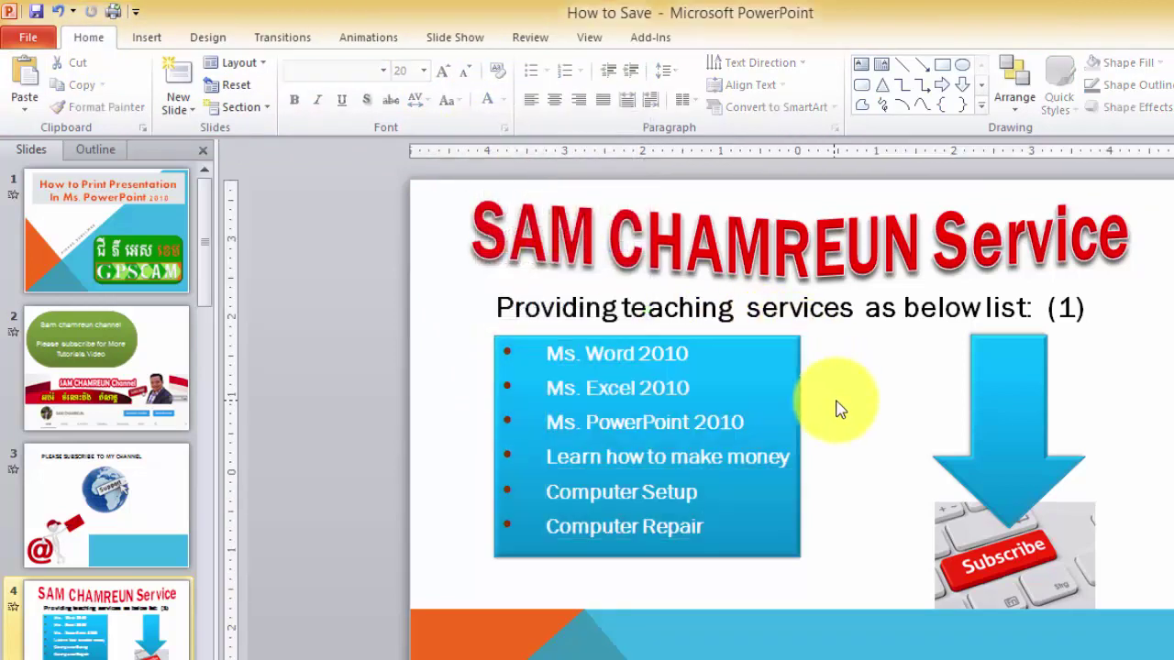
pyautogui.click(778, 545)
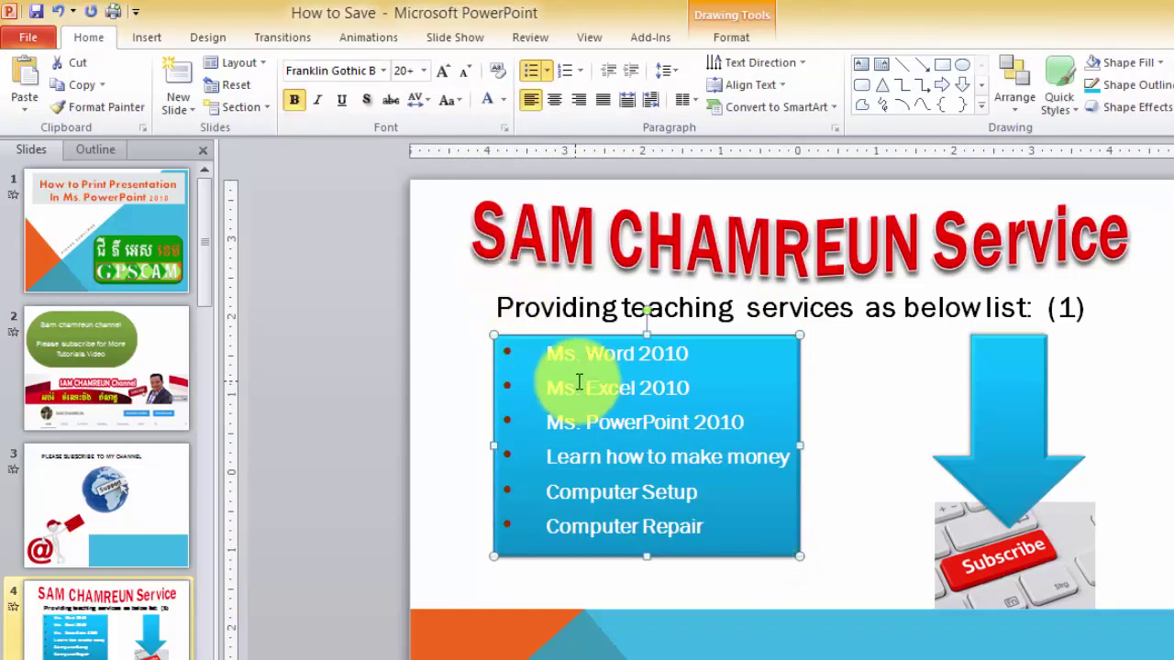
pyautogui.click(706, 35)
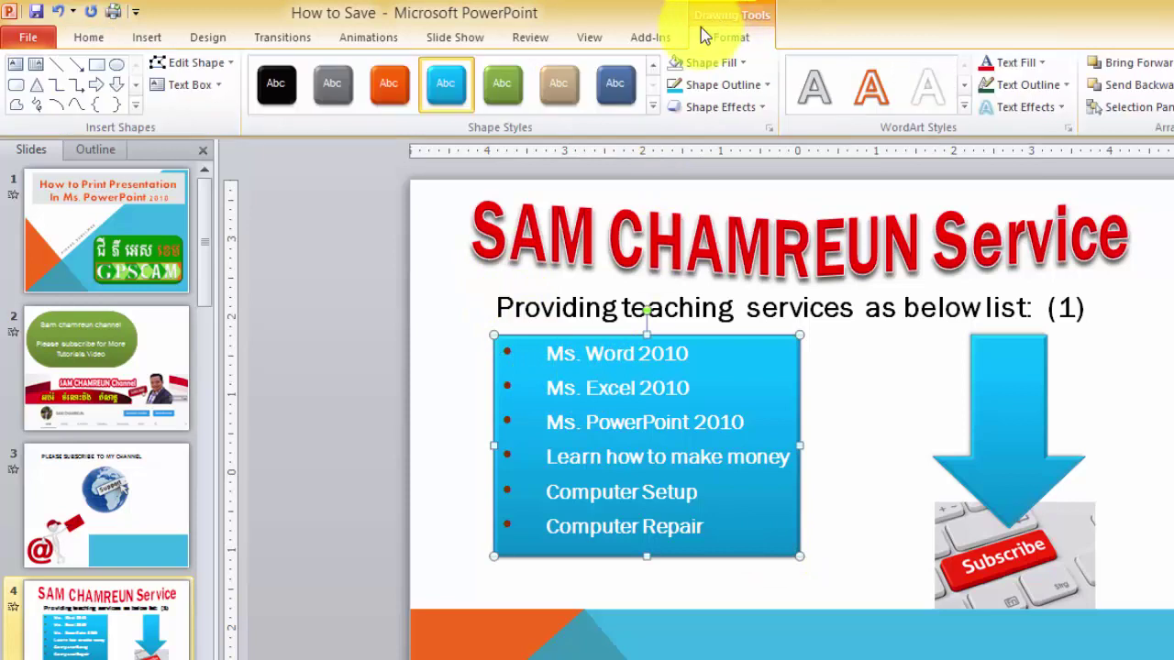
# Tilt the blue list box with a Perspective 3-D Rotation preset
pyautogui.click(757, 112)
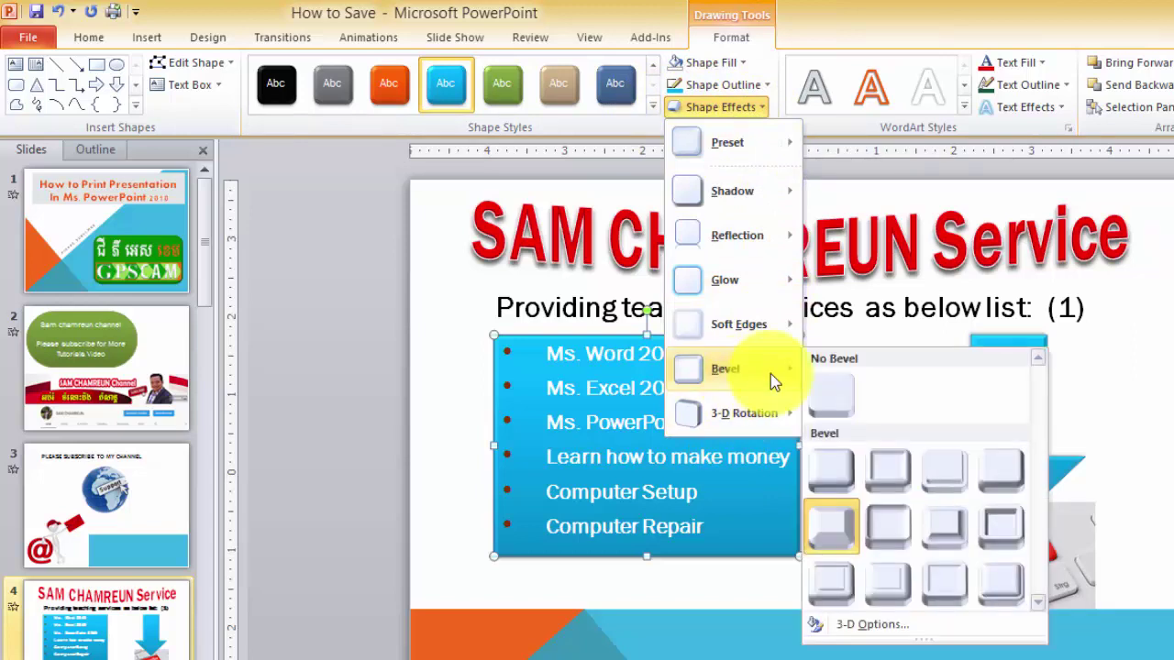
pyautogui.moveTo(744, 412)
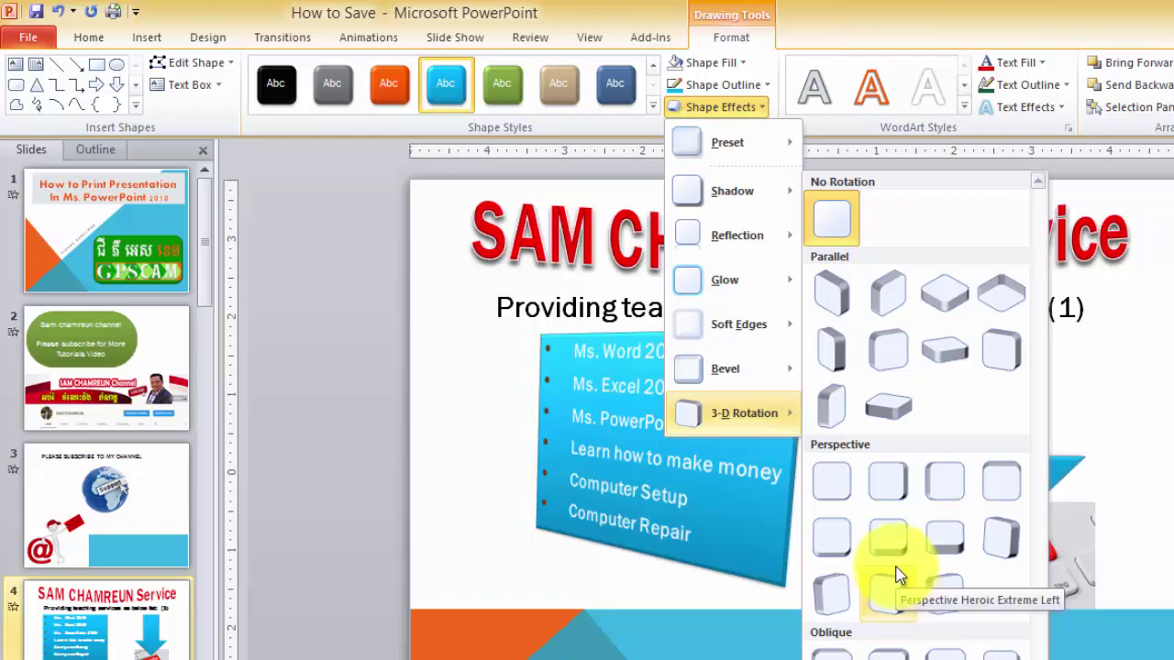
pyautogui.click(833, 595)
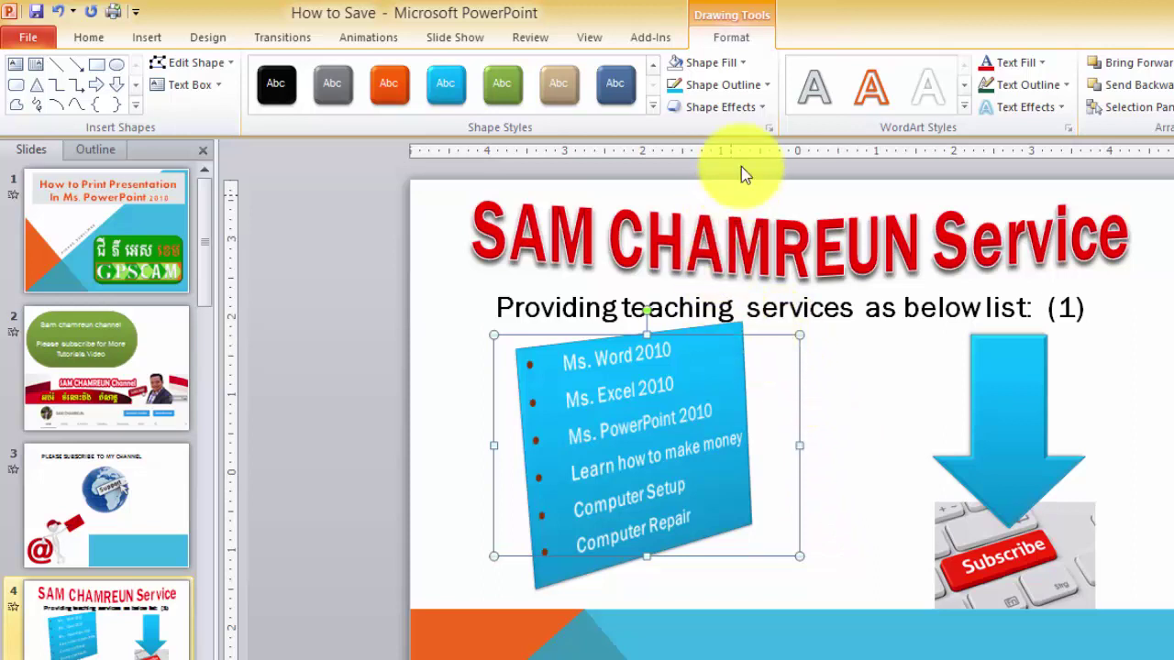
pyautogui.click(765, 89)
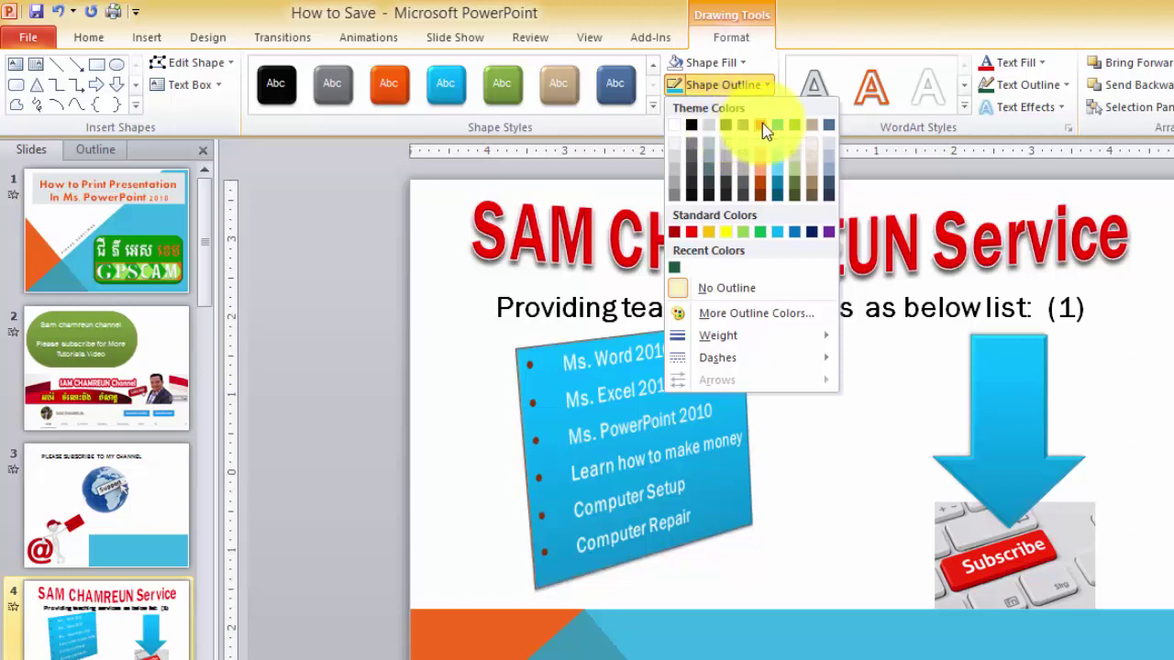
pyautogui.click(807, 32)
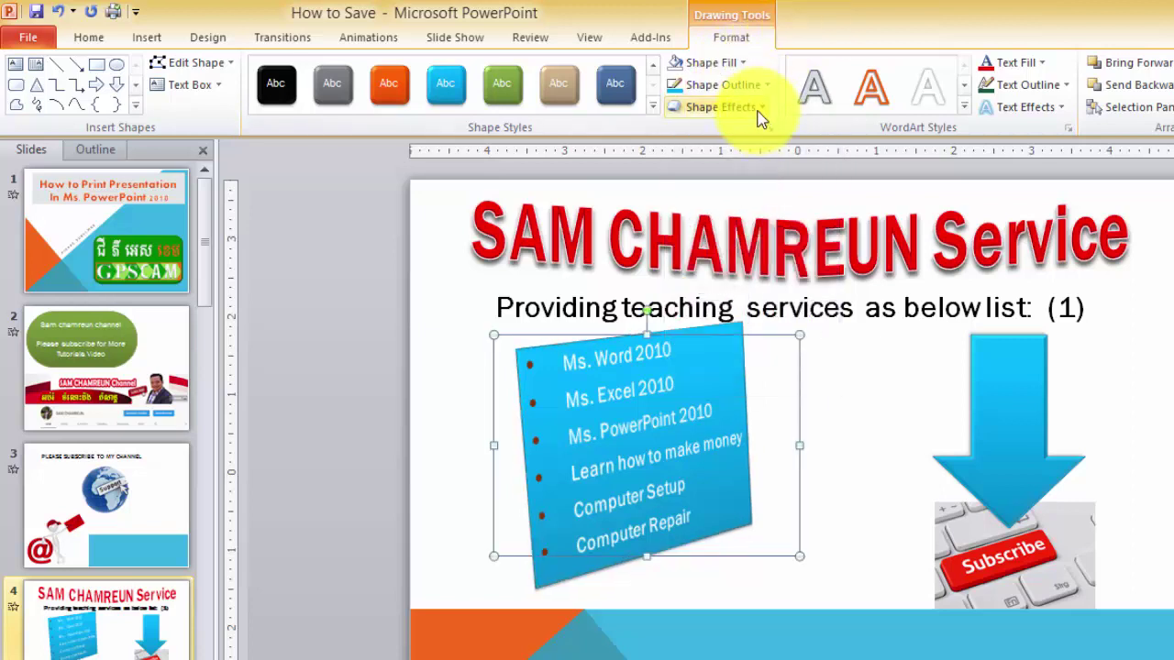
pyautogui.click(760, 108)
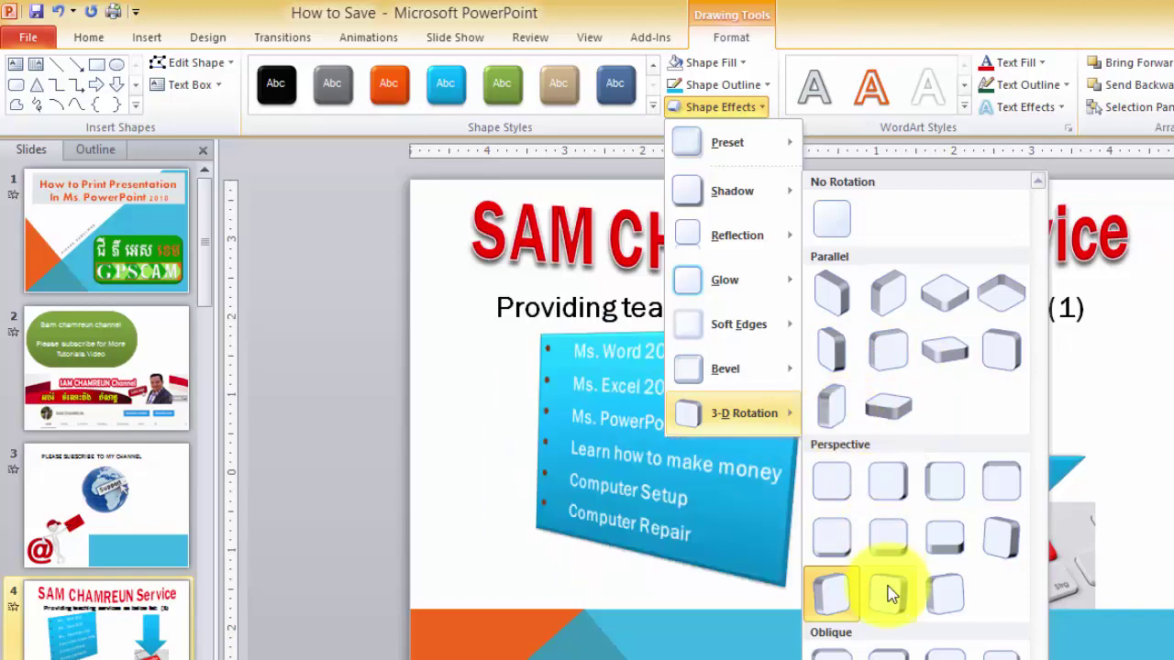
# Switch the list box to another perspective rotation and add the first Bevel preset
pyautogui.click(833, 600)
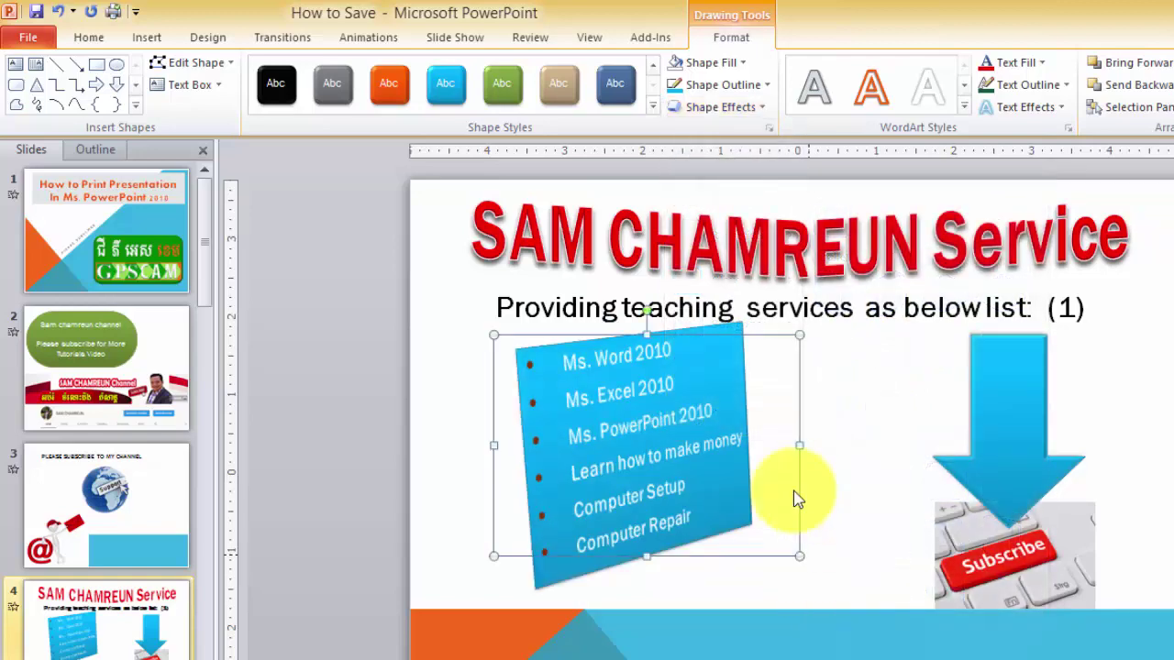
pyautogui.click(731, 108)
pyautogui.moveTo(734, 369)
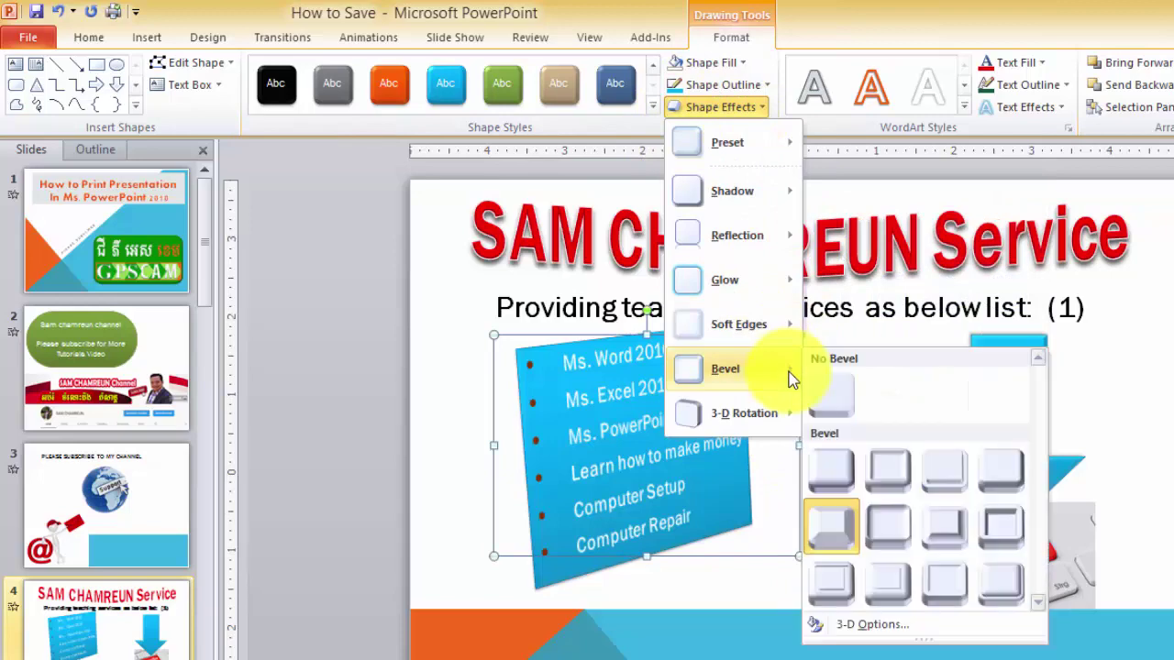
pyautogui.click(851, 483)
pyautogui.click(829, 432)
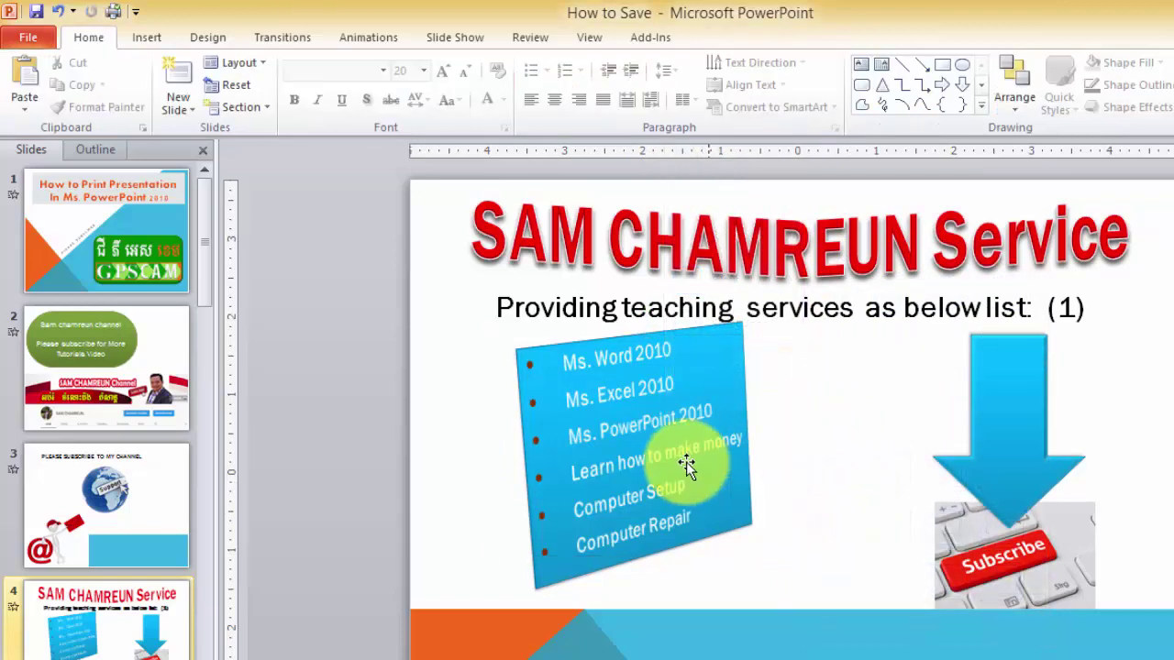
pyautogui.click(697, 468)
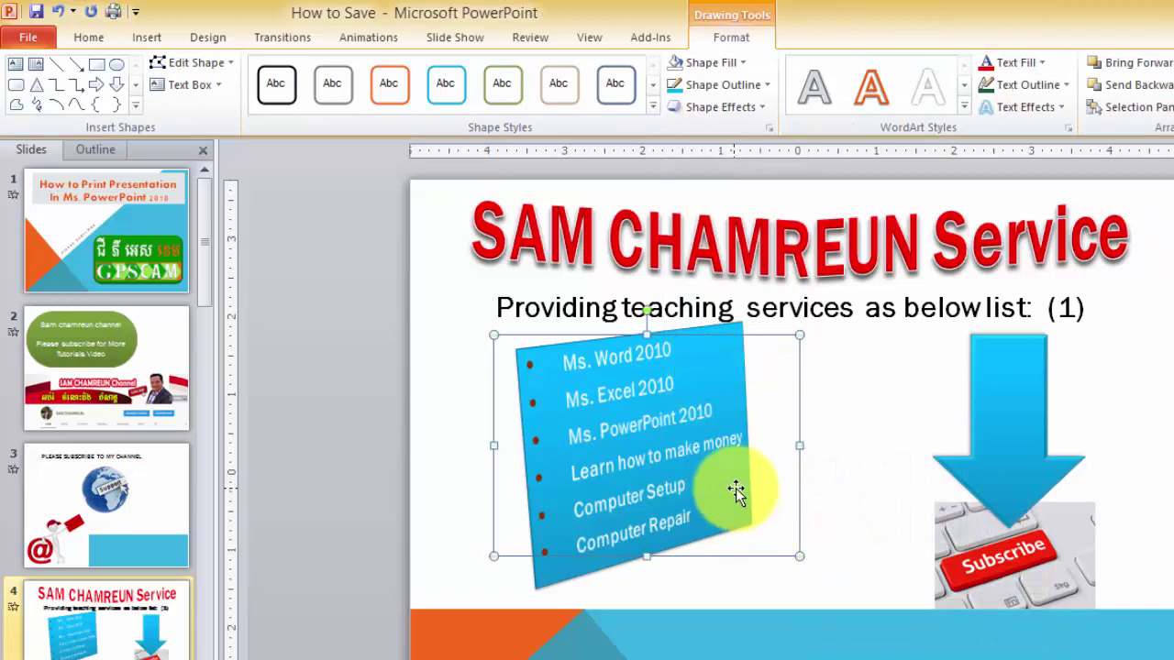
# Give the list box an Orange, Accent 2 outline
pyautogui.click(758, 90)
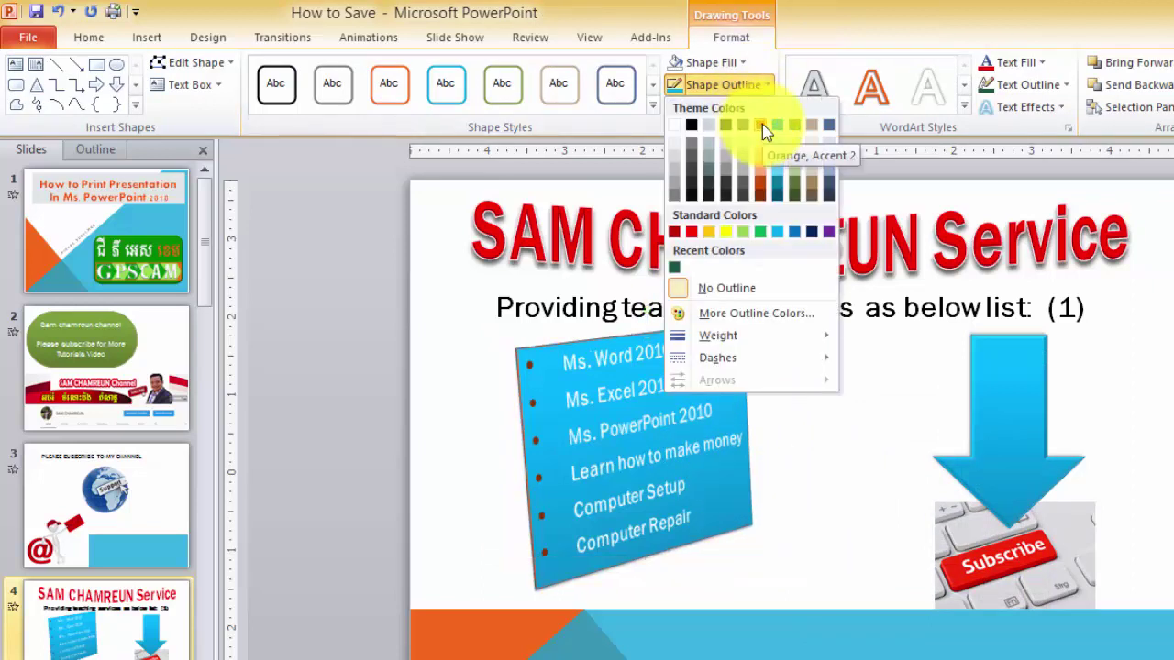
pyautogui.click(768, 185)
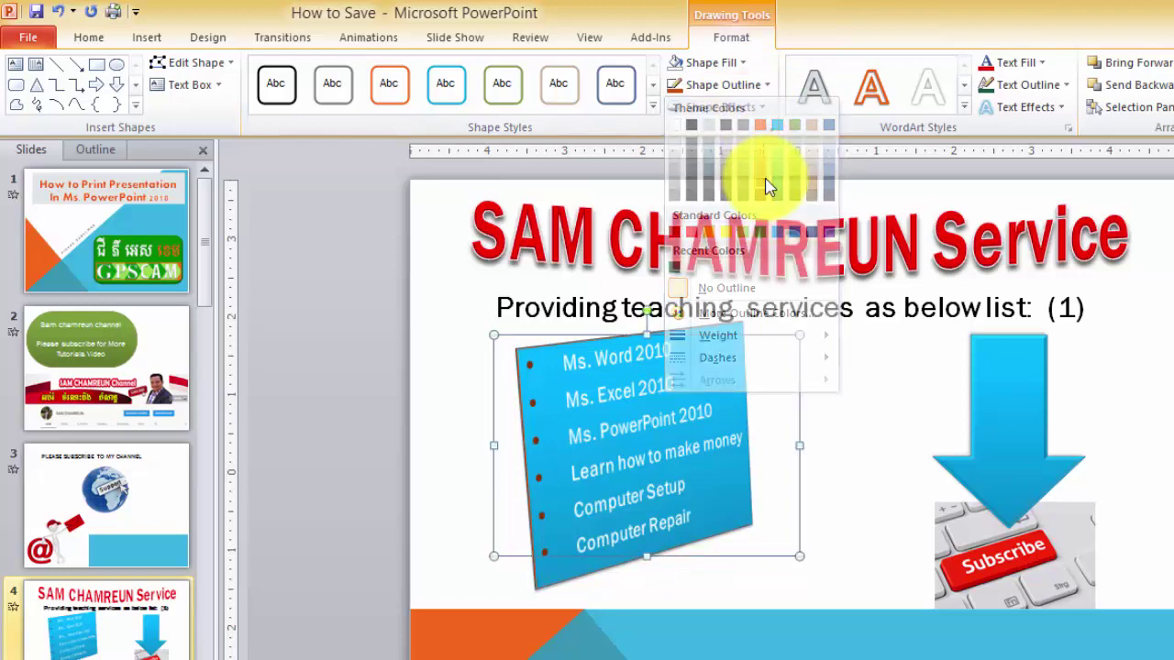
pyautogui.click(788, 467)
# Nudge the list box right and down, and shift the arrow and Subscribe picture left
pyautogui.click(706, 475)
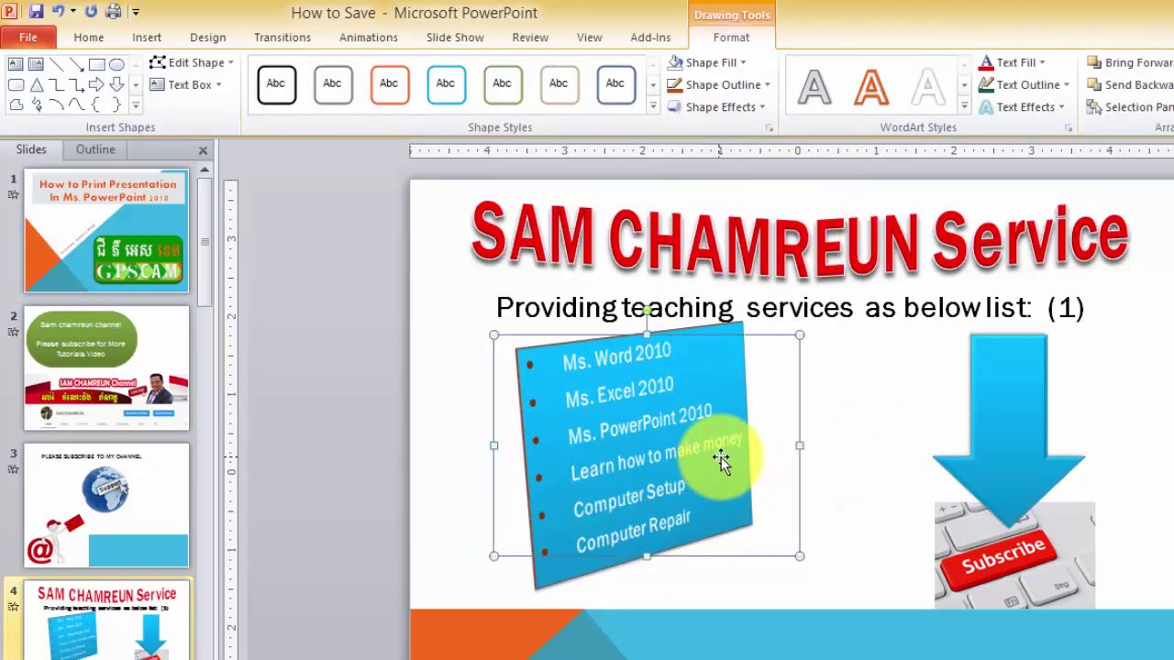
pyautogui.moveTo(720, 459); pyautogui.dragTo(750, 474)
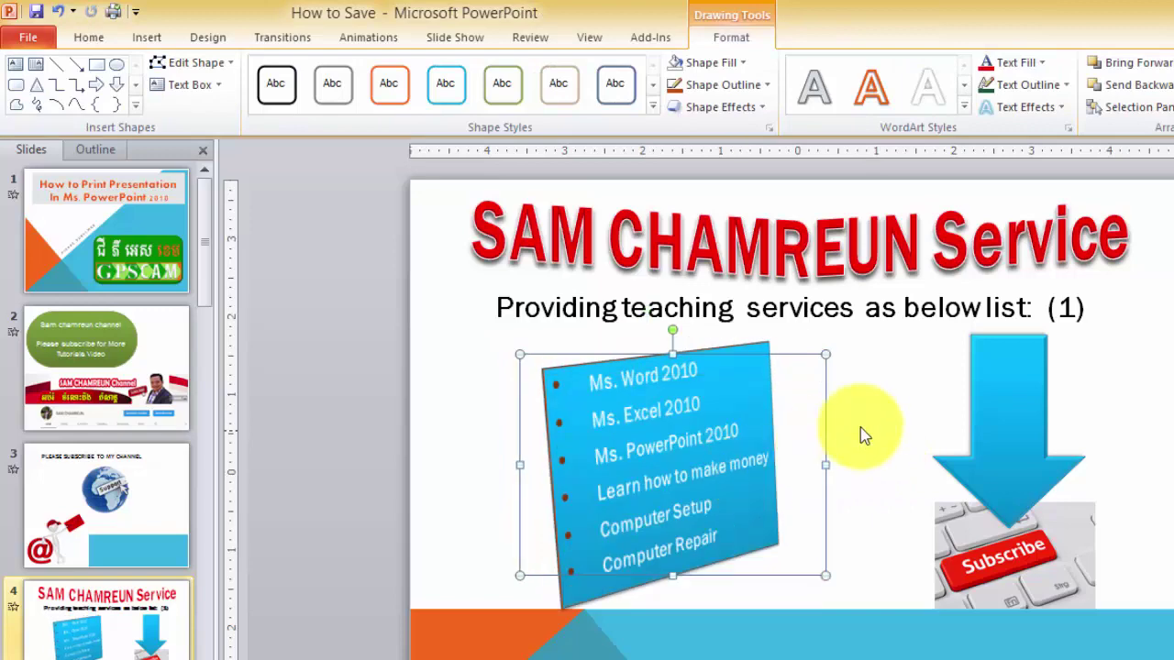
pyautogui.click(828, 430)
pyautogui.moveTo(1014, 429); pyautogui.dragTo(947, 436)
pyautogui.moveTo(1027, 552); pyautogui.dragTo(949, 563)
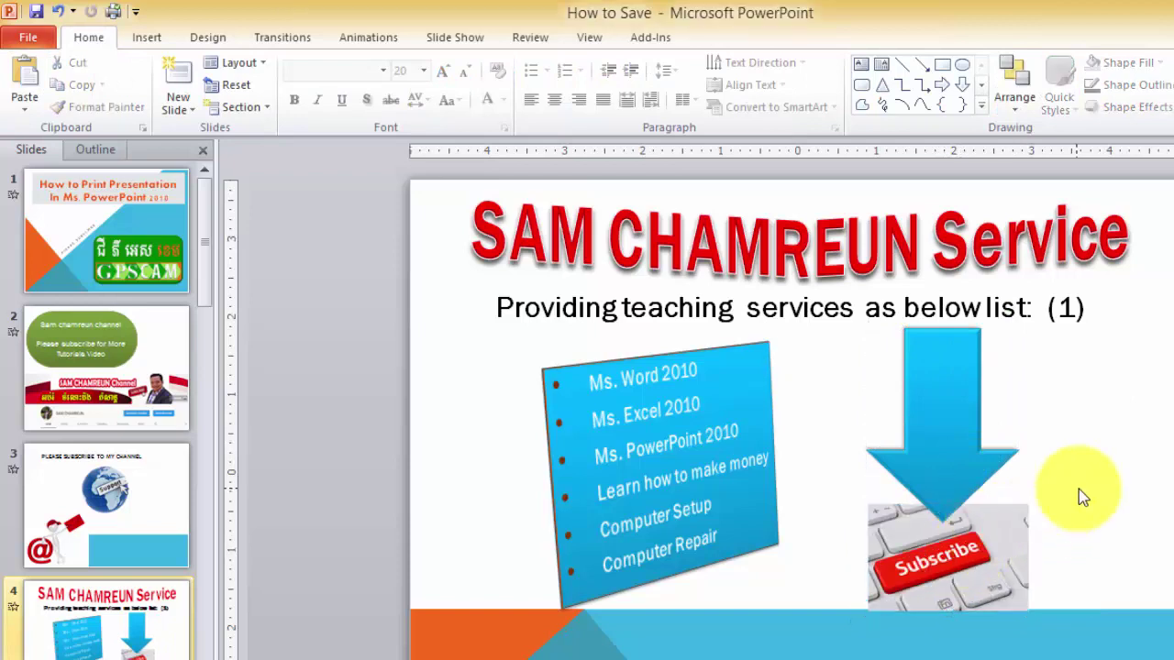
pyautogui.click(725, 422)
pyautogui.click(878, 404)
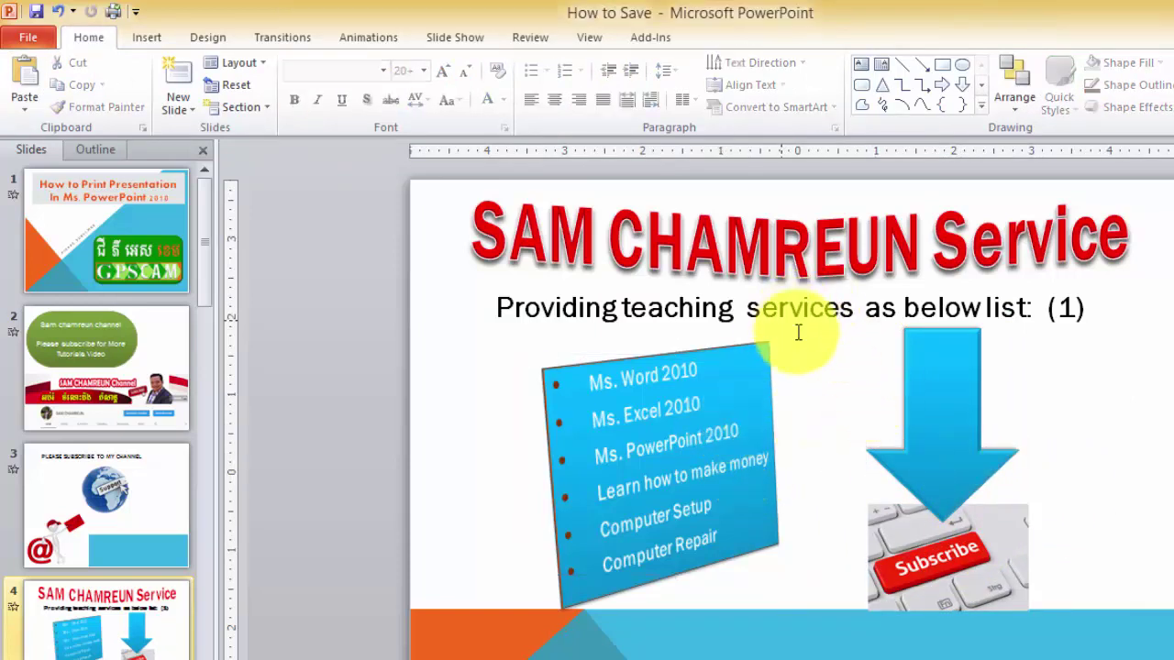